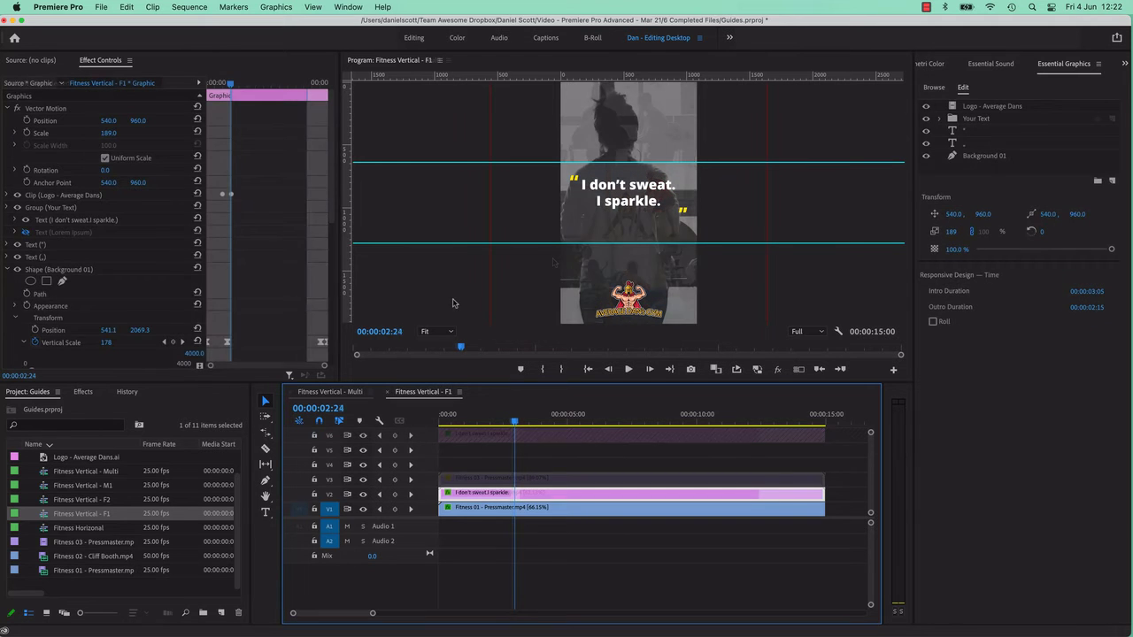
Step: Apply the Social Branding - Vertical guide template to the Fitness Vertical - F1 sequence
click(313, 8)
mouse_move(374, 197)
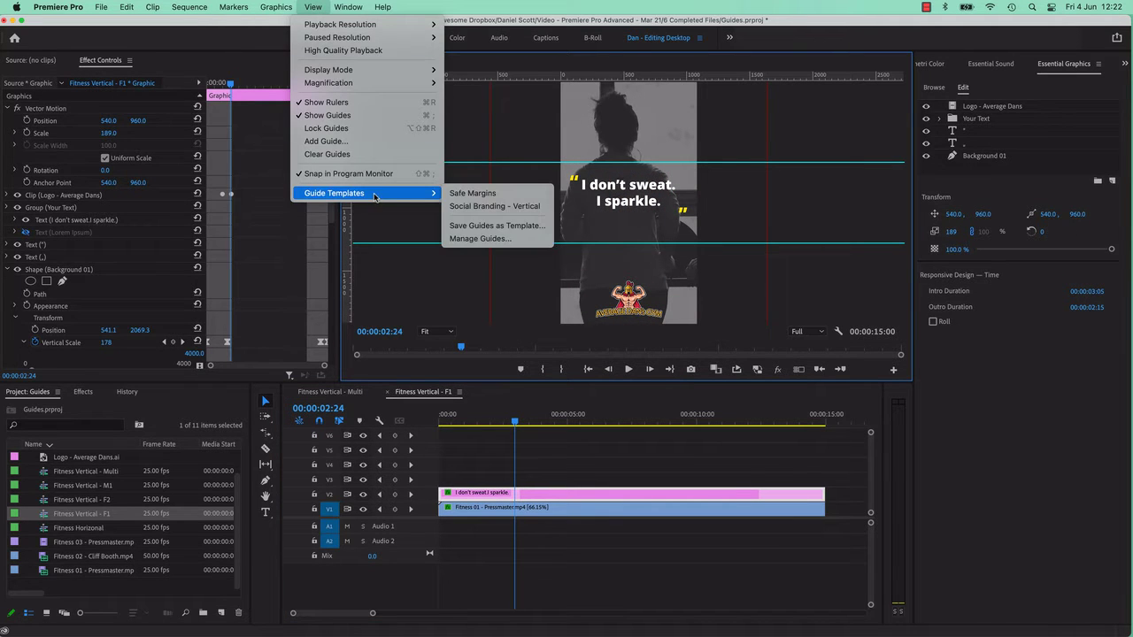
click(471, 212)
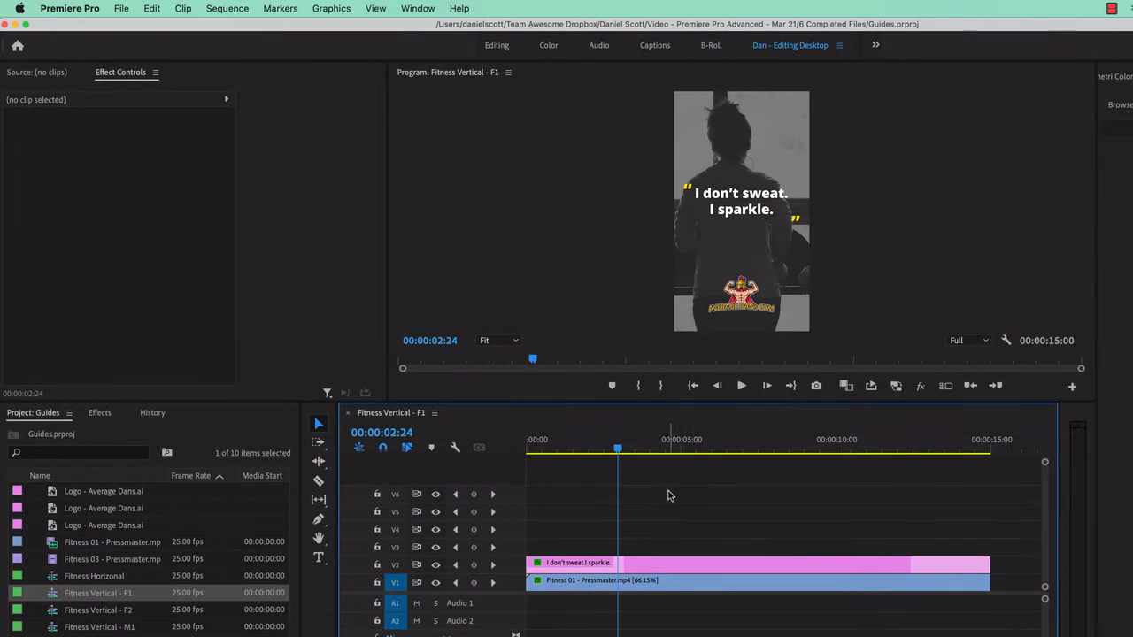
Step: Turn on guide visibility for the Program monitor
click(568, 198)
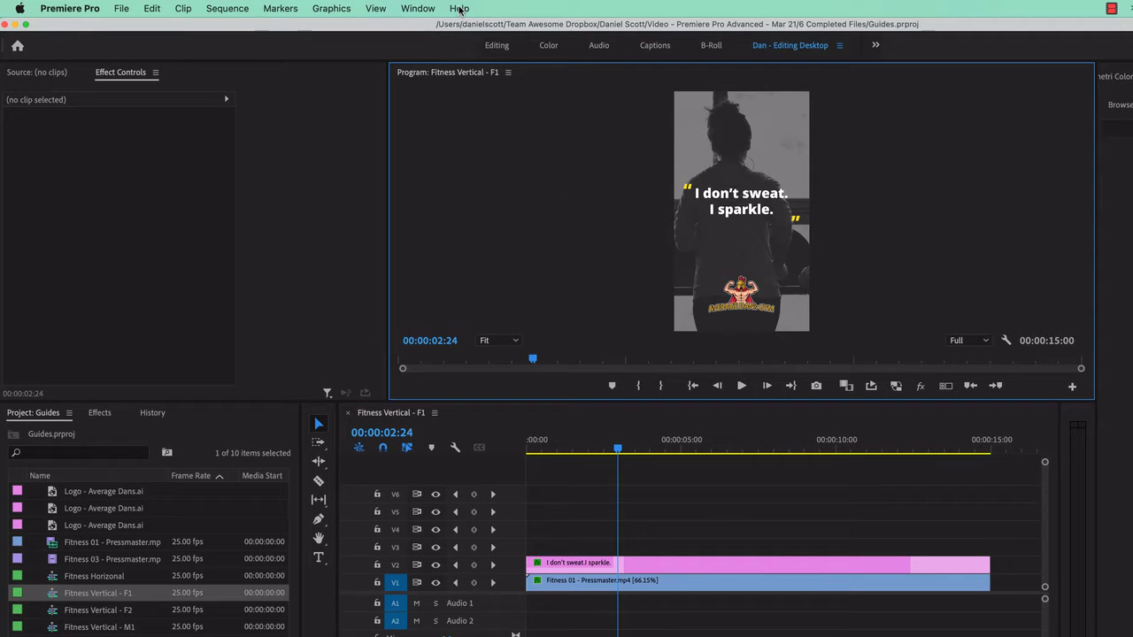
click(376, 8)
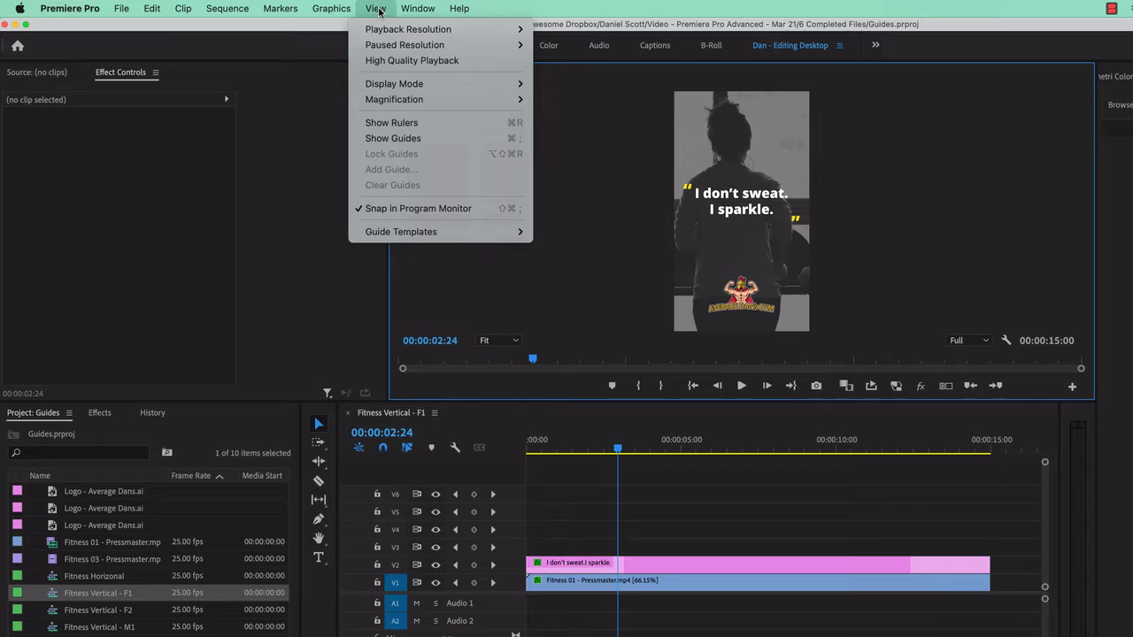
click(393, 168)
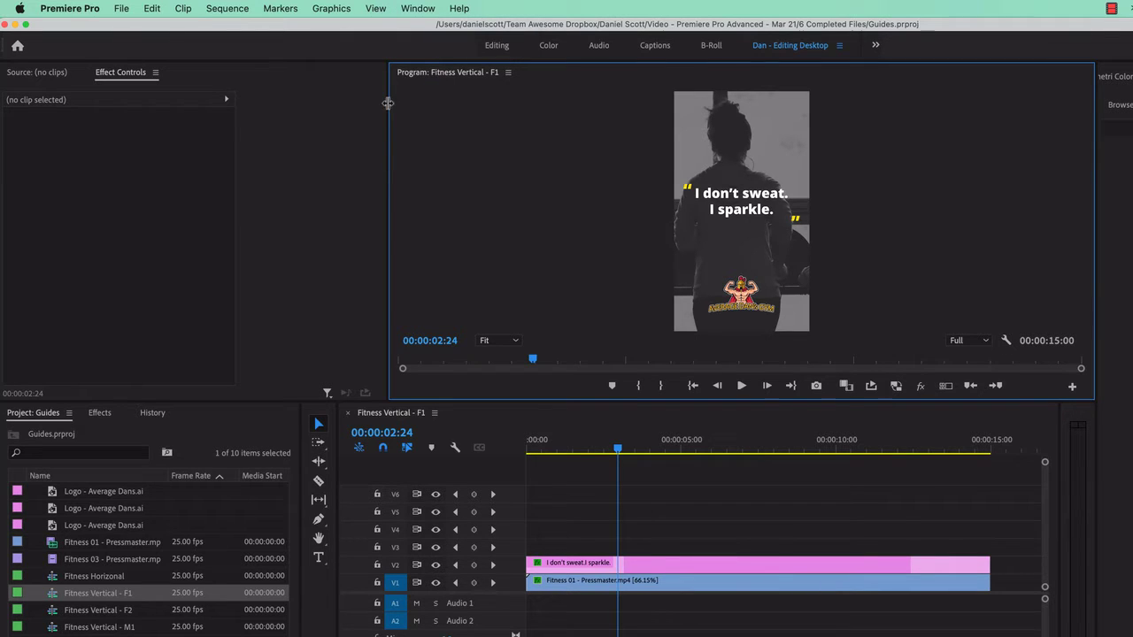
Step: Add a horizontal guide at 50 px measured from the bottom of the frame
click(381, 9)
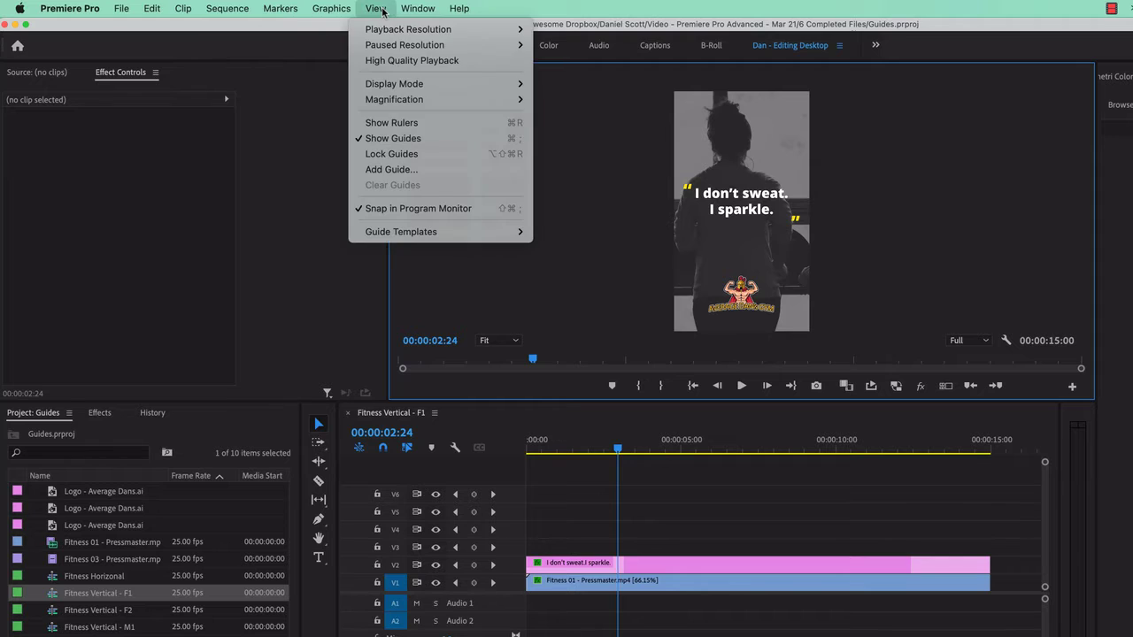
click(394, 170)
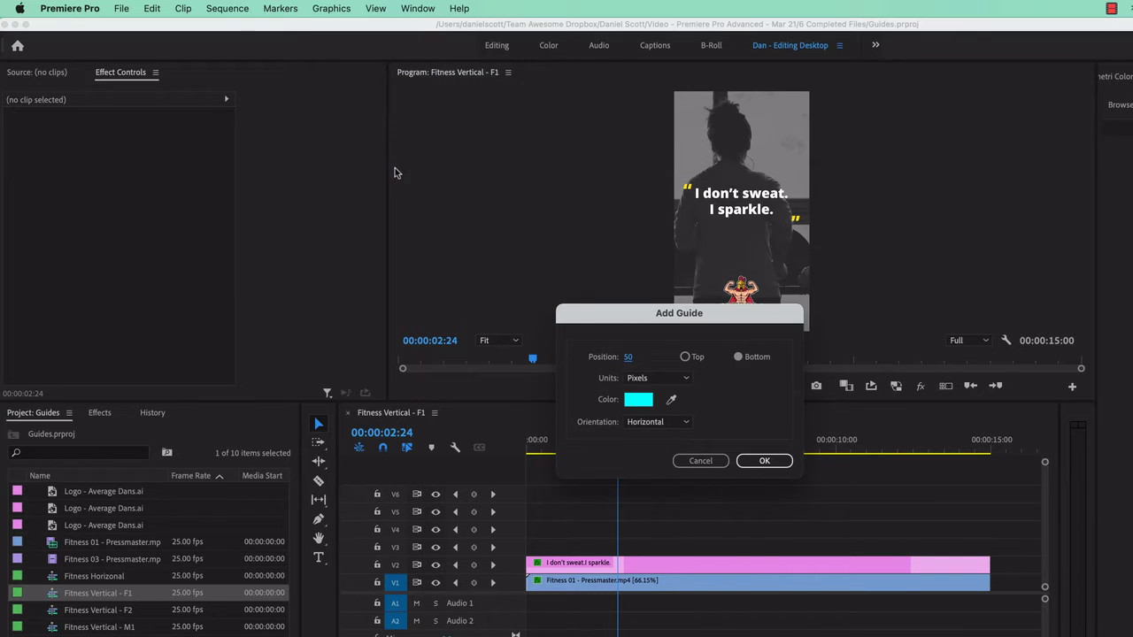
drag(637, 321, 827, 323)
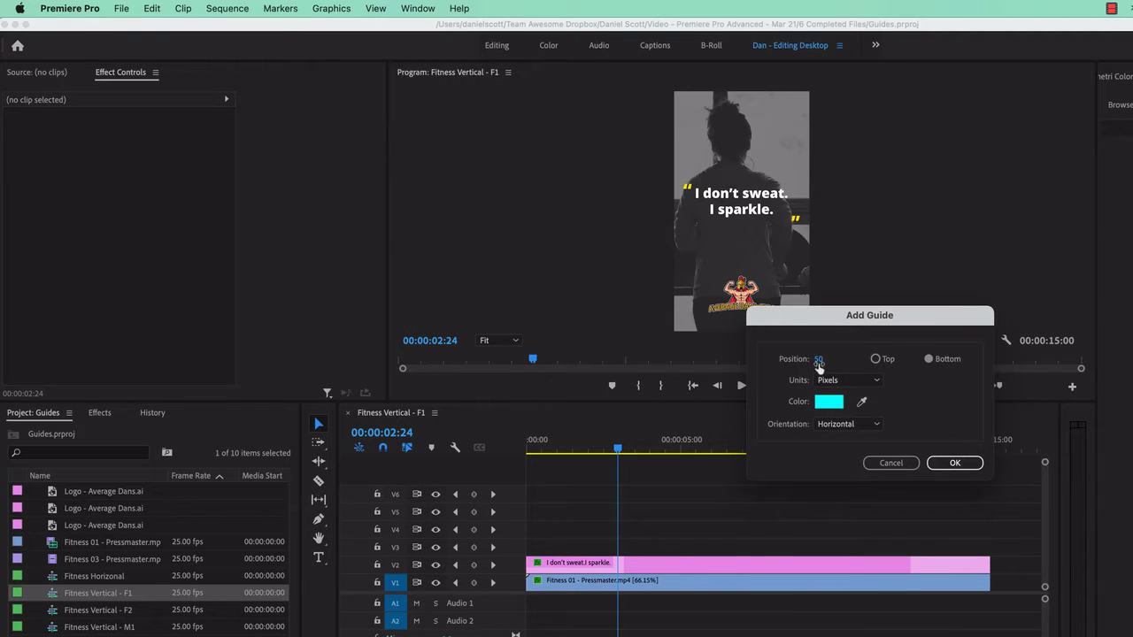
click(830, 359)
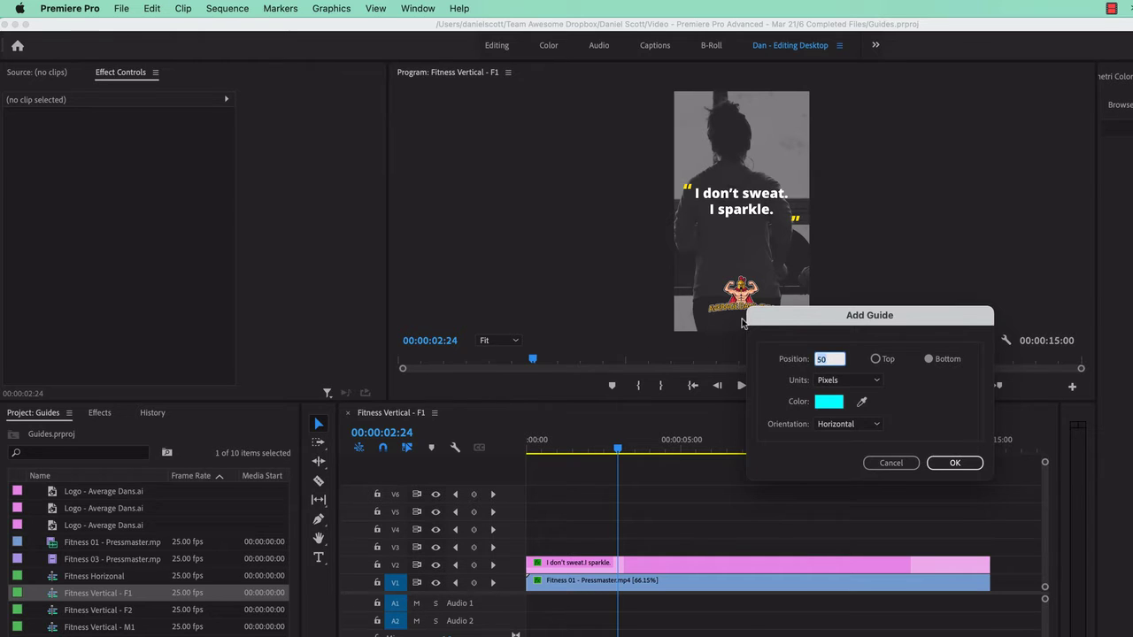
drag(764, 318, 648, 372)
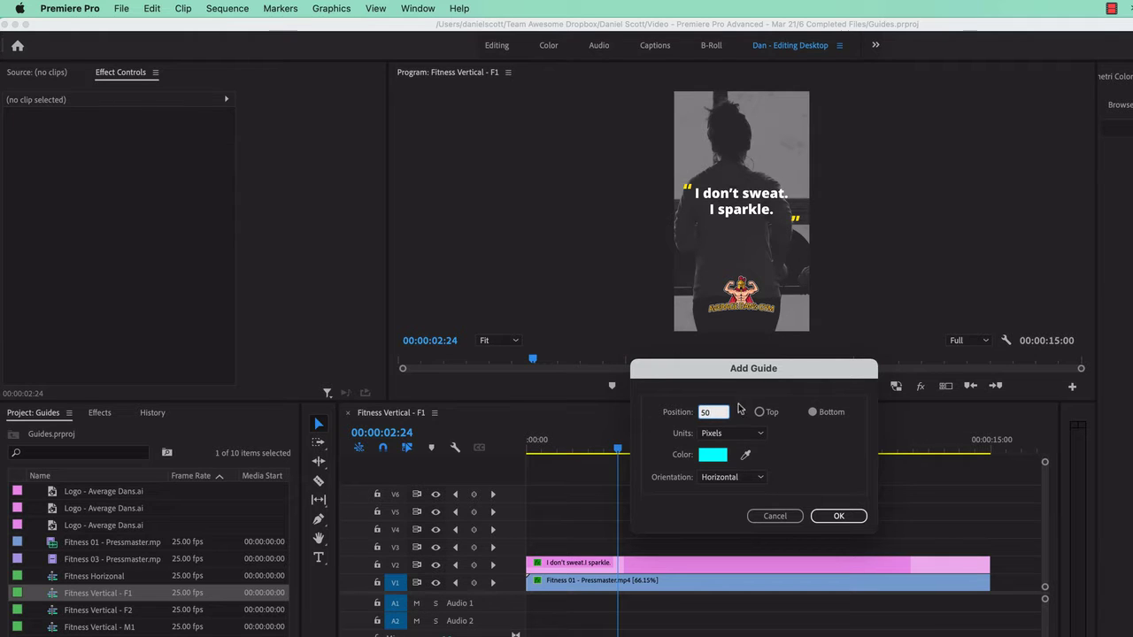
click(841, 412)
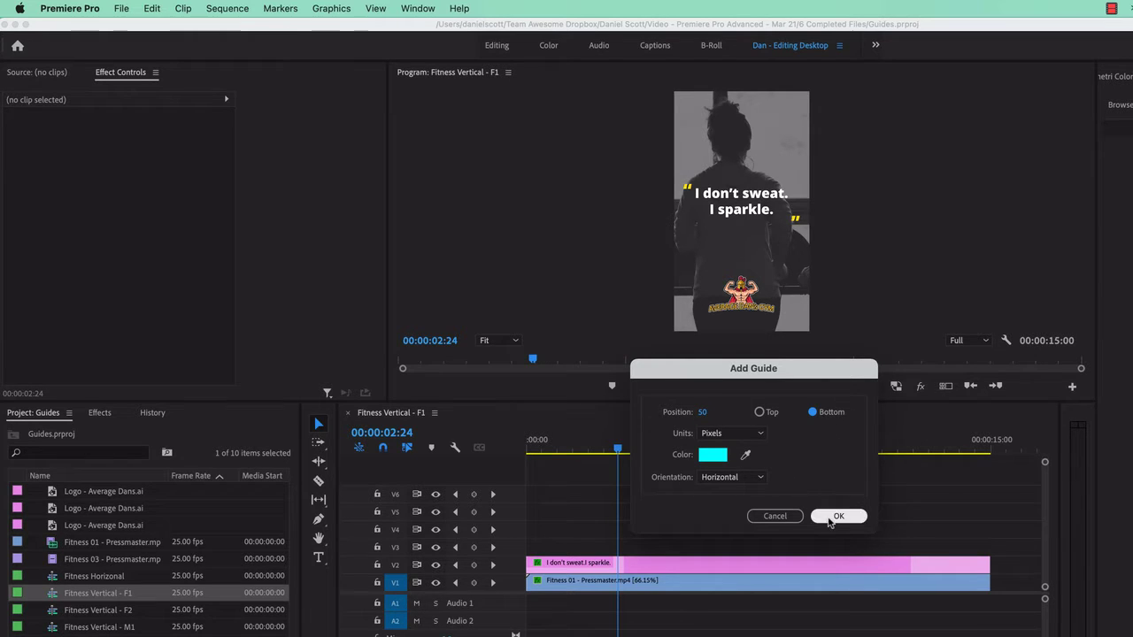
click(836, 517)
Step: Snap the gym logo down onto the bottom guide and check that snapping is enabled
click(743, 310)
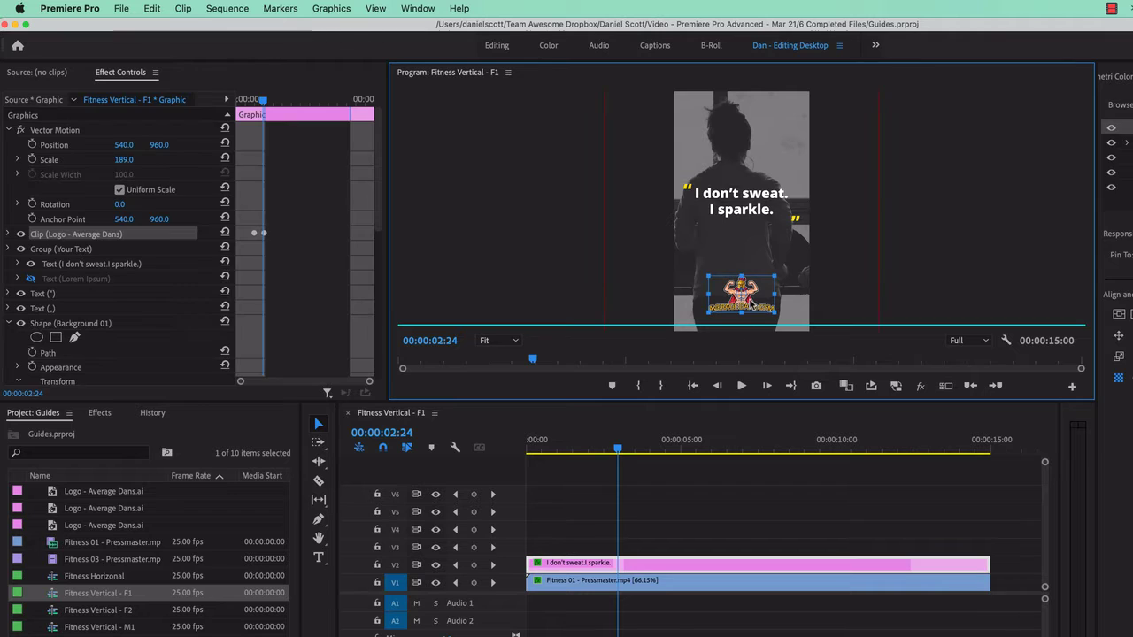
drag(748, 310, 793, 332)
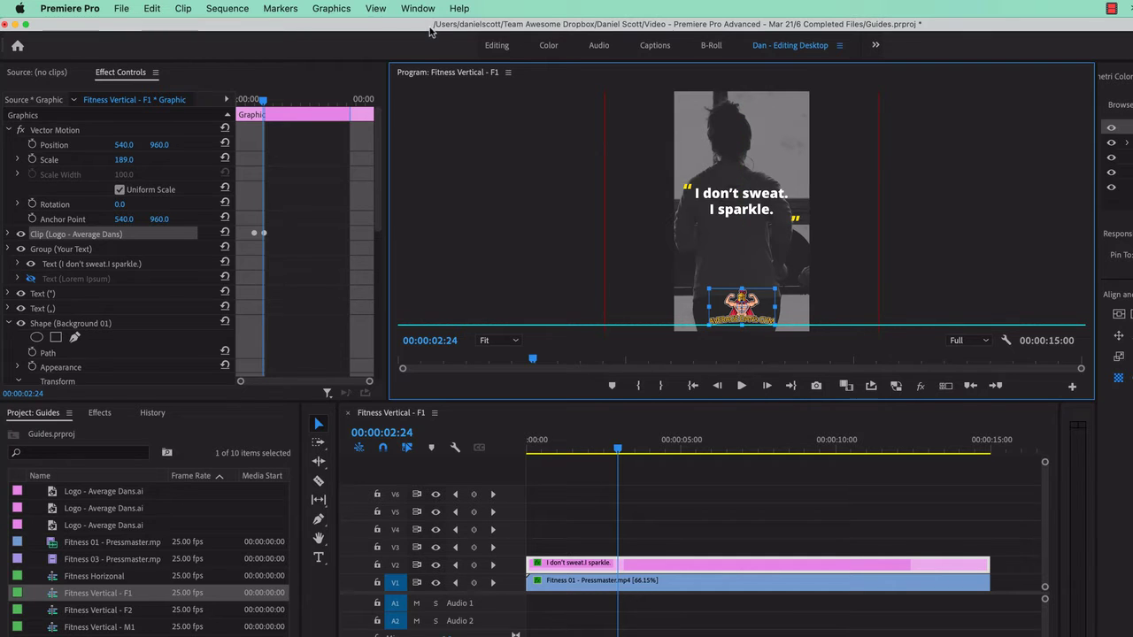
click(376, 9)
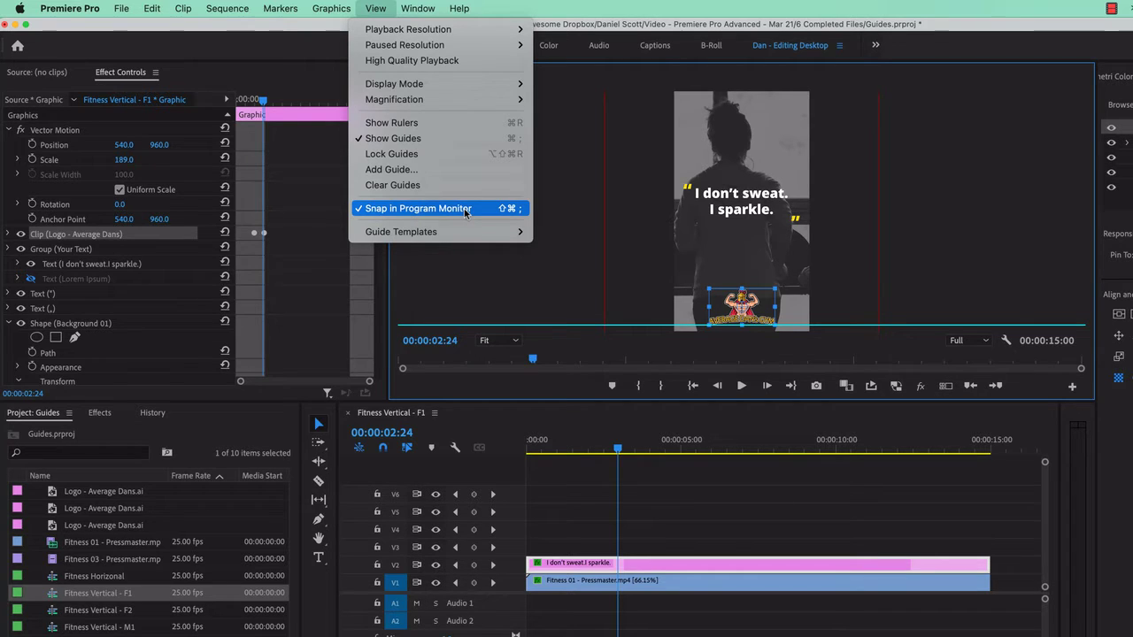
click(552, 257)
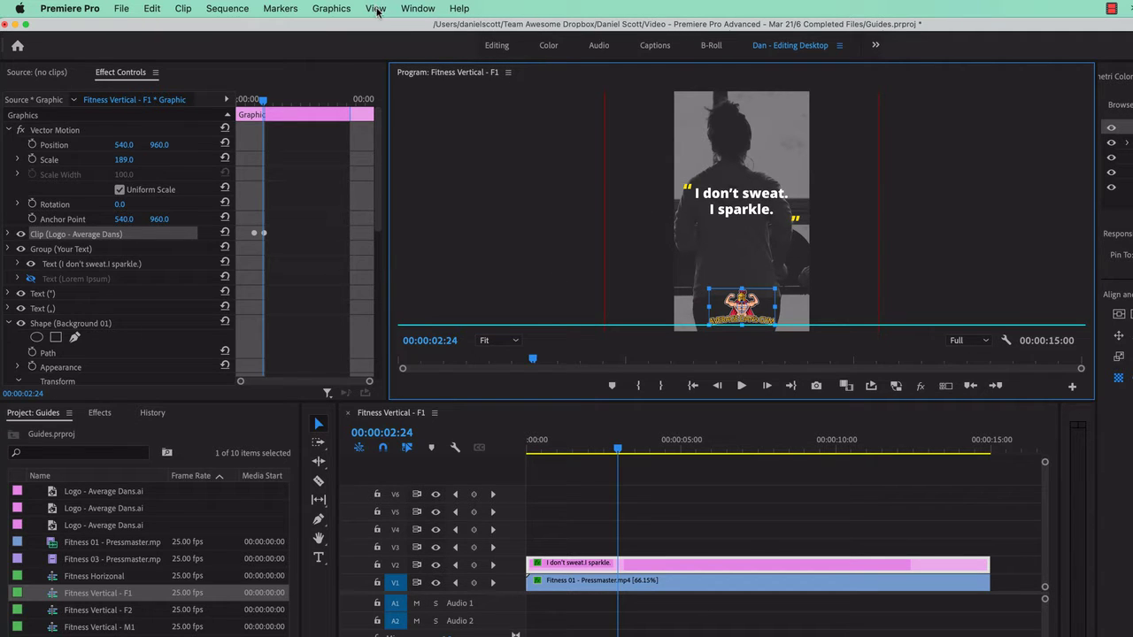
Step: Show rulers and pull a vertical guide onto the frame's left edge
click(375, 8)
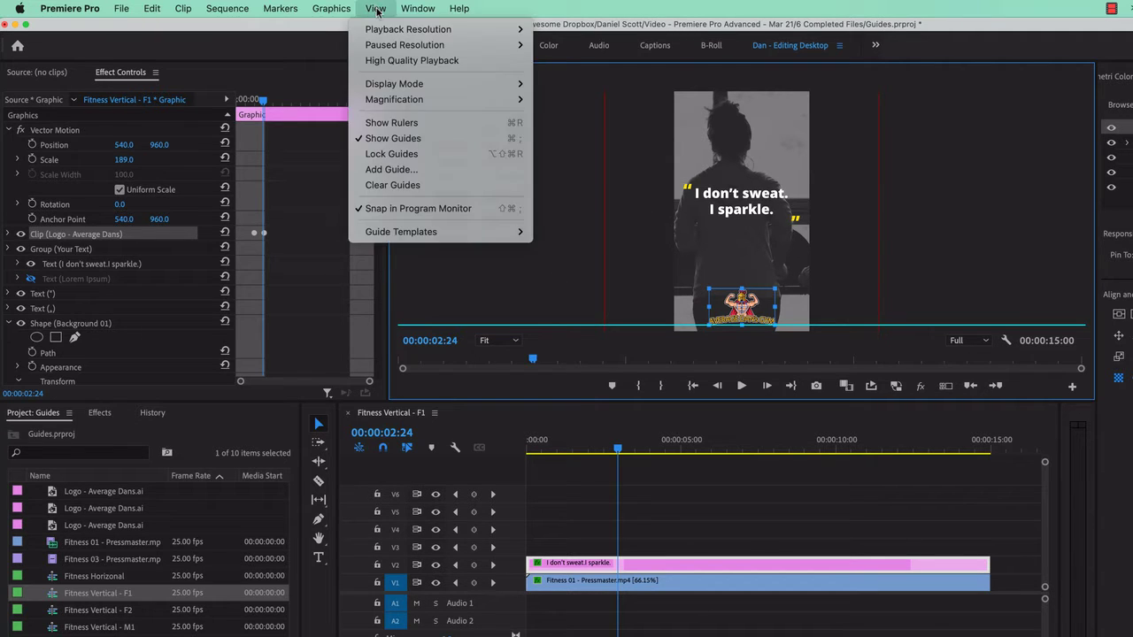
click(389, 124)
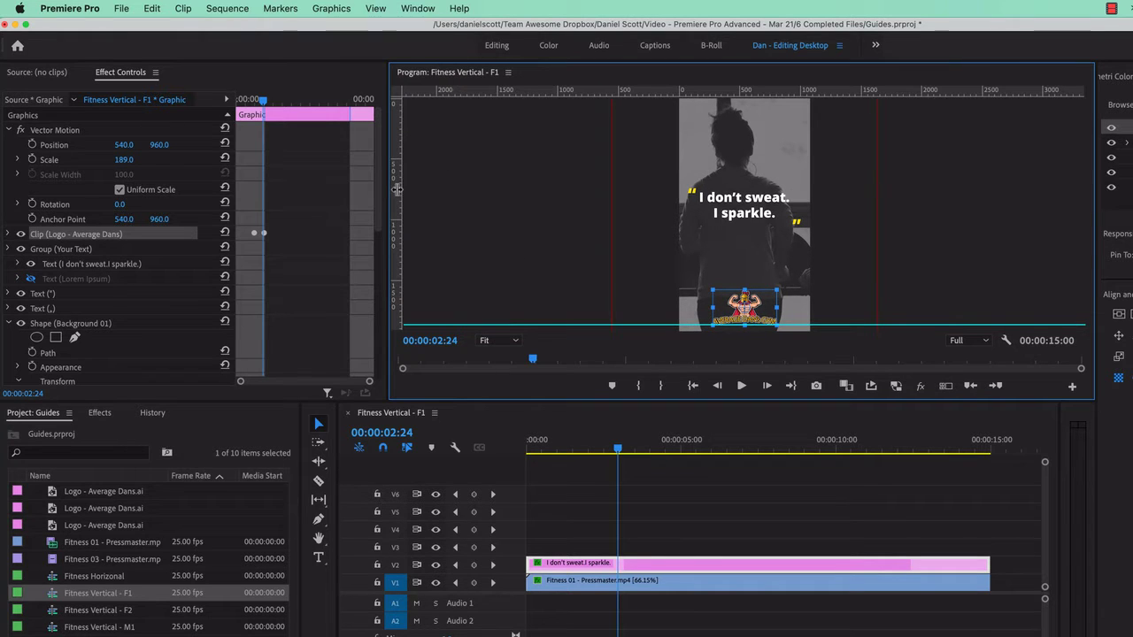
drag(398, 191, 685, 224)
Step: Select the Shape (Background 01) layer of the graphic in the preview
click(687, 248)
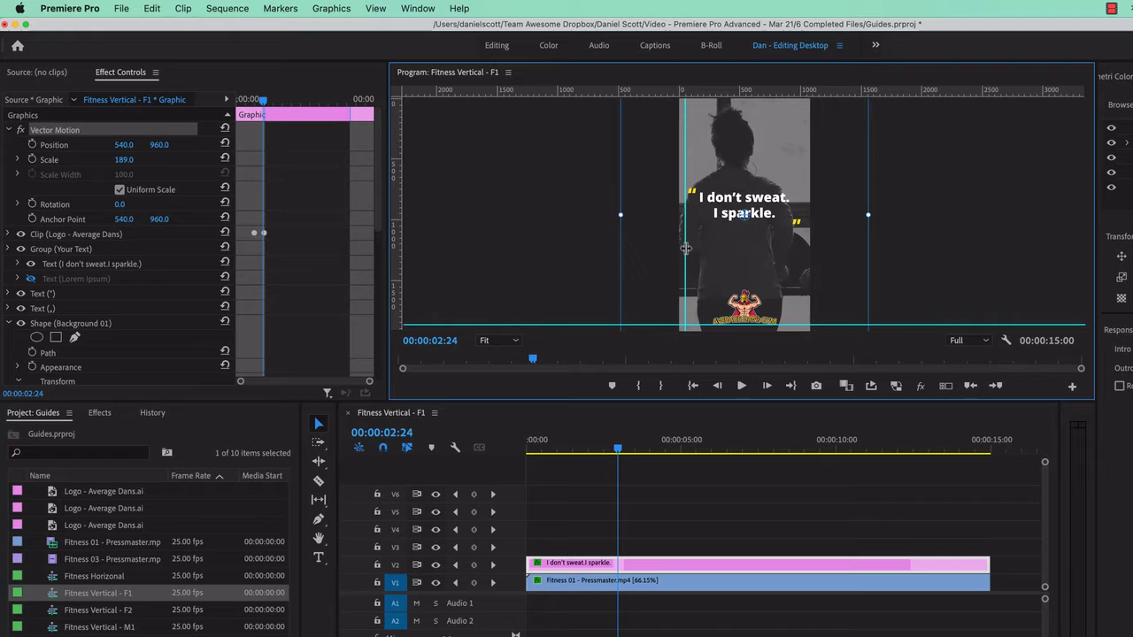
click(686, 249)
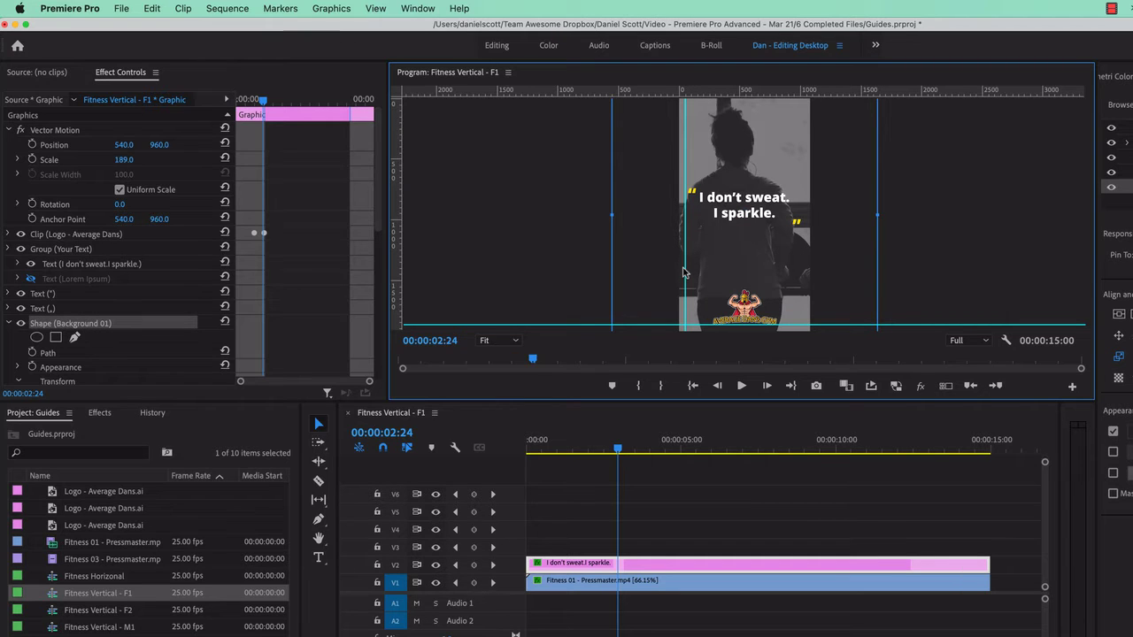
click(376, 8)
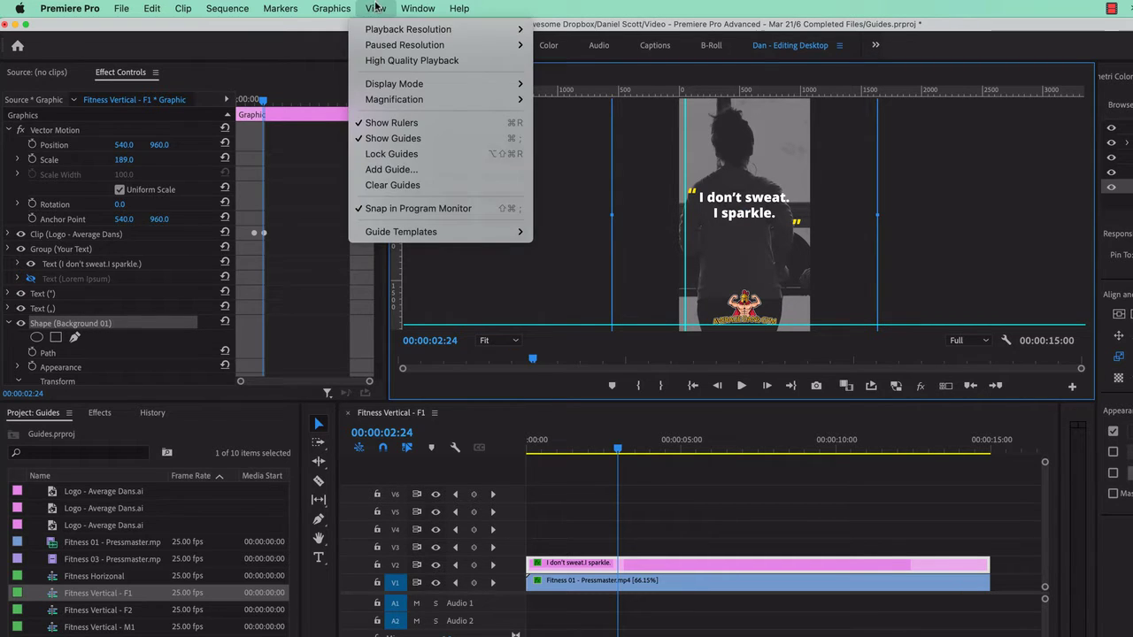
click(677, 249)
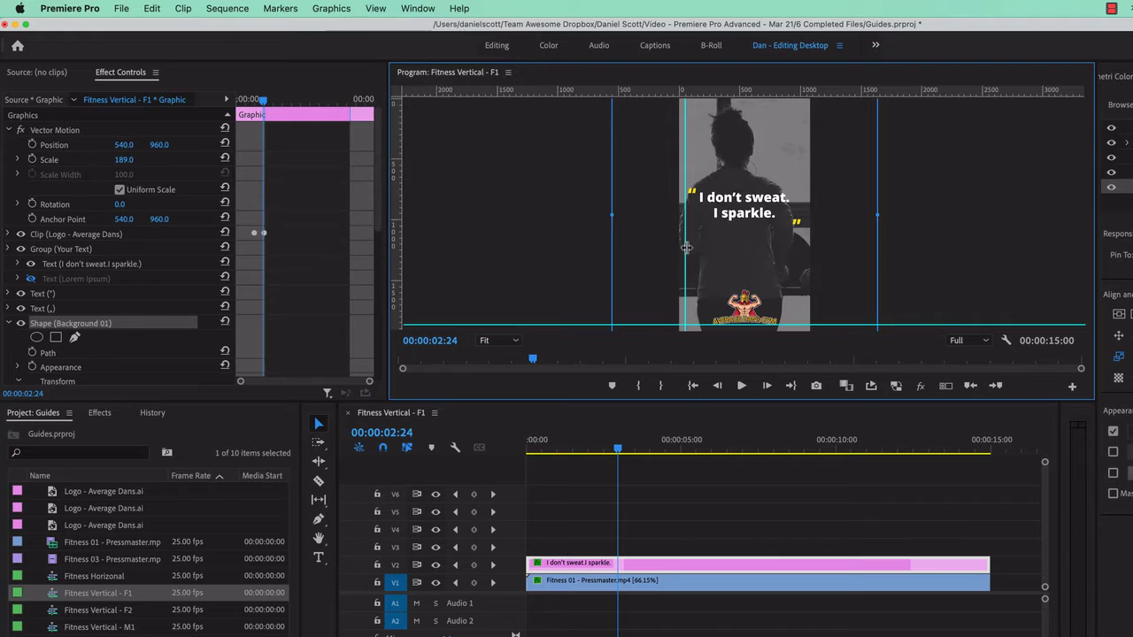
Step: Keep the preview at Fit zoom and enlarge the Program monitor area
click(498, 340)
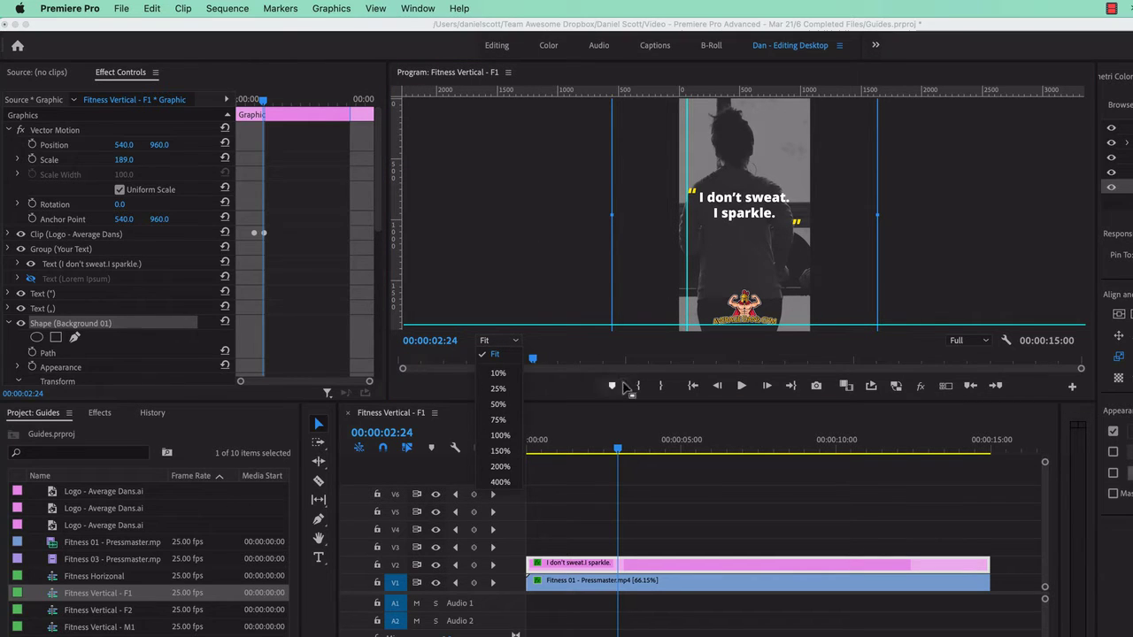
click(398, 409)
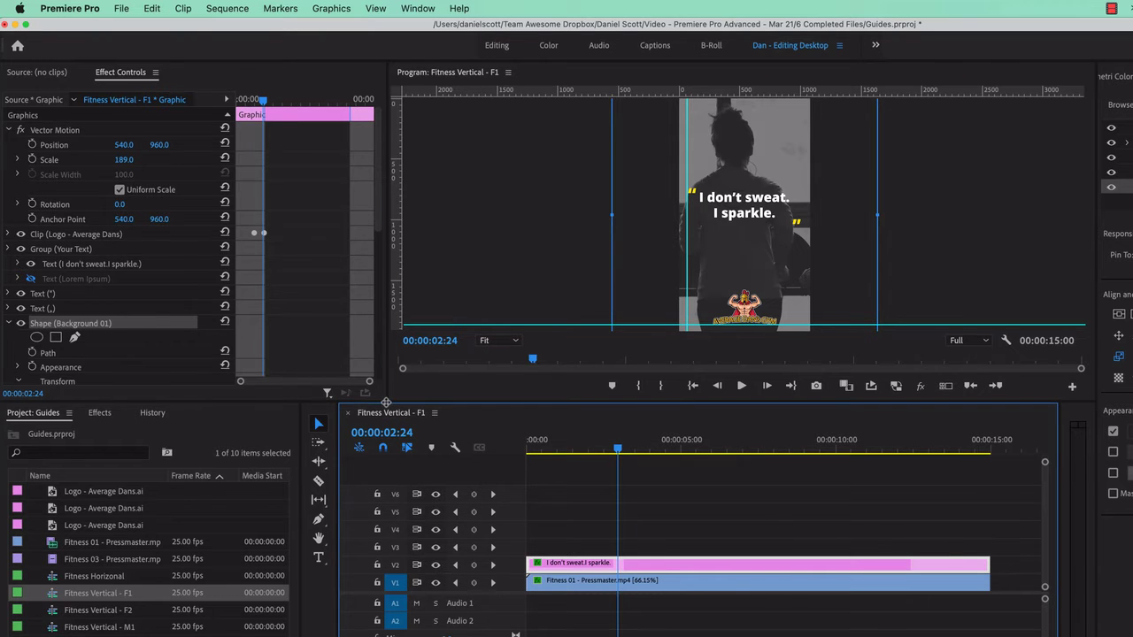
drag(387, 403, 359, 587)
Step: Nudge the vertical guide slightly left and add a horizontal guide near the top, about 339 px
drag(628, 422, 623, 422)
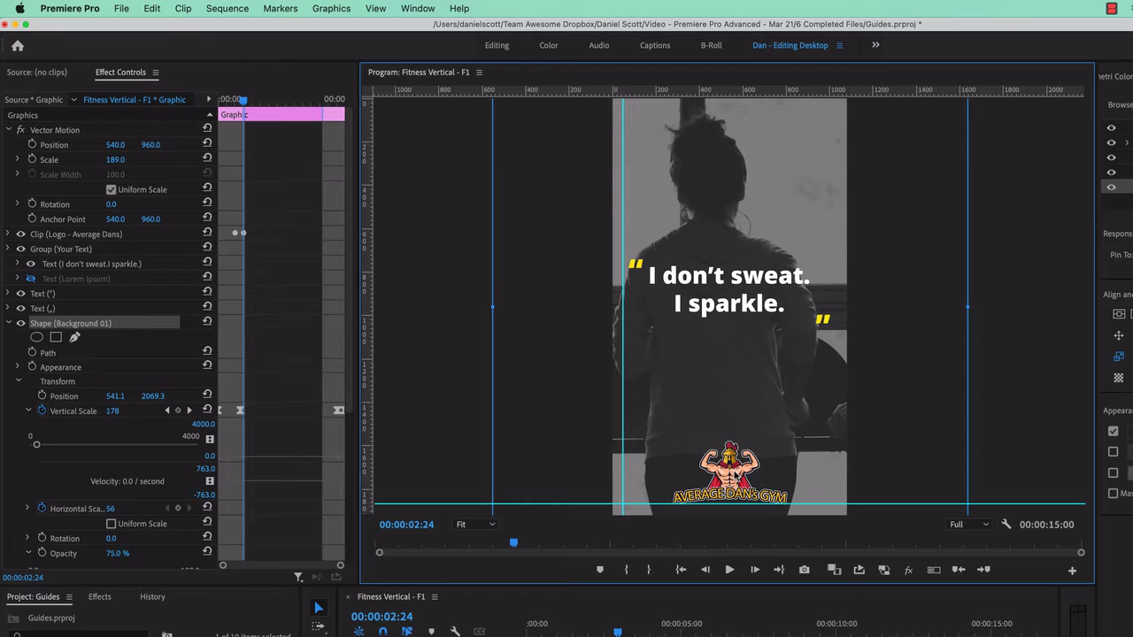
click(375, 8)
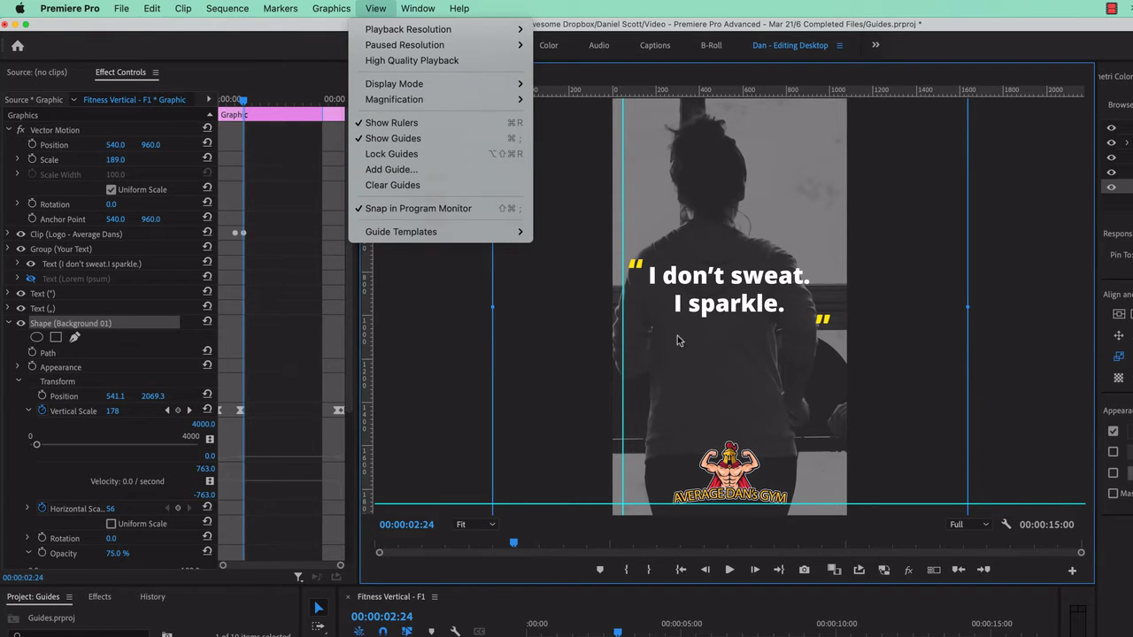
click(575, 356)
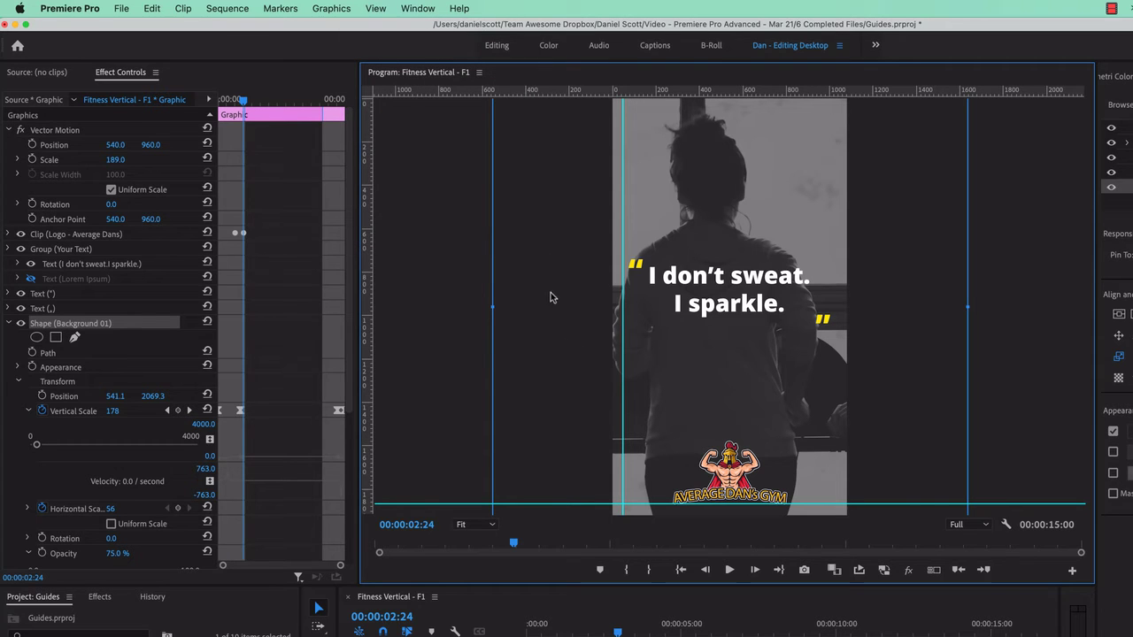
drag(574, 92, 574, 171)
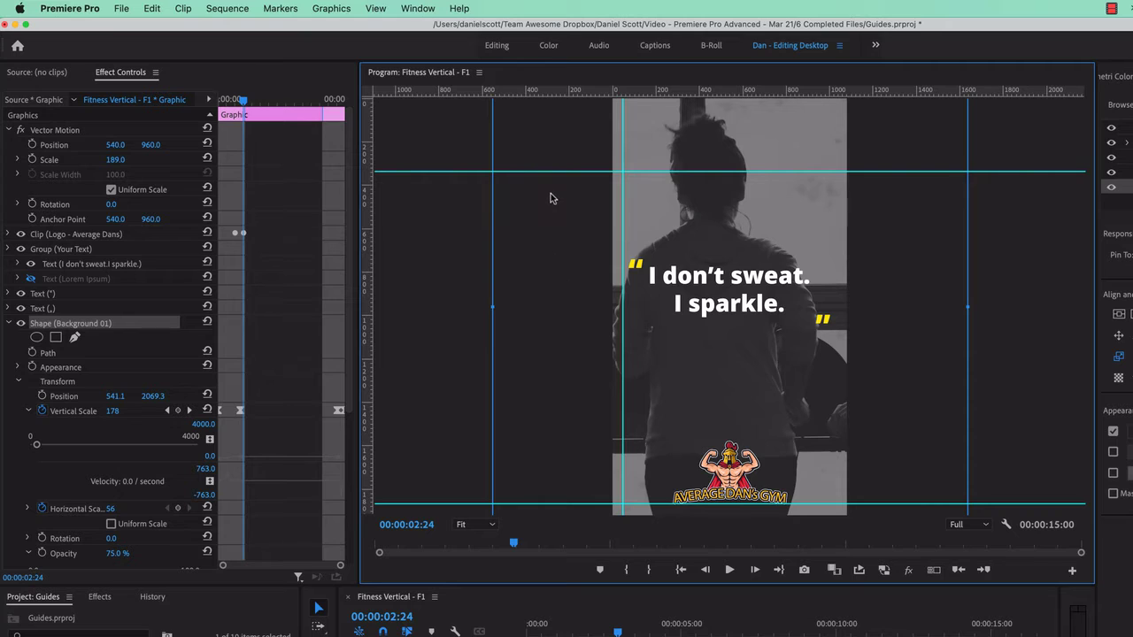
Step: Save the current guides as a template named 'Social Branding - Vertical'
click(372, 9)
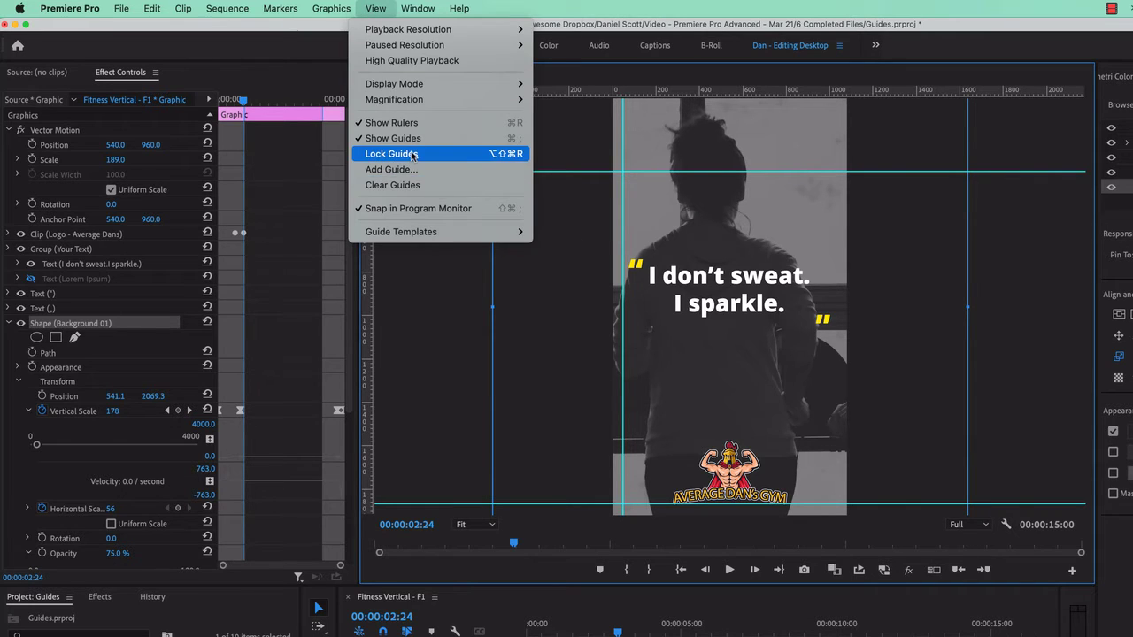
mouse_move(398, 234)
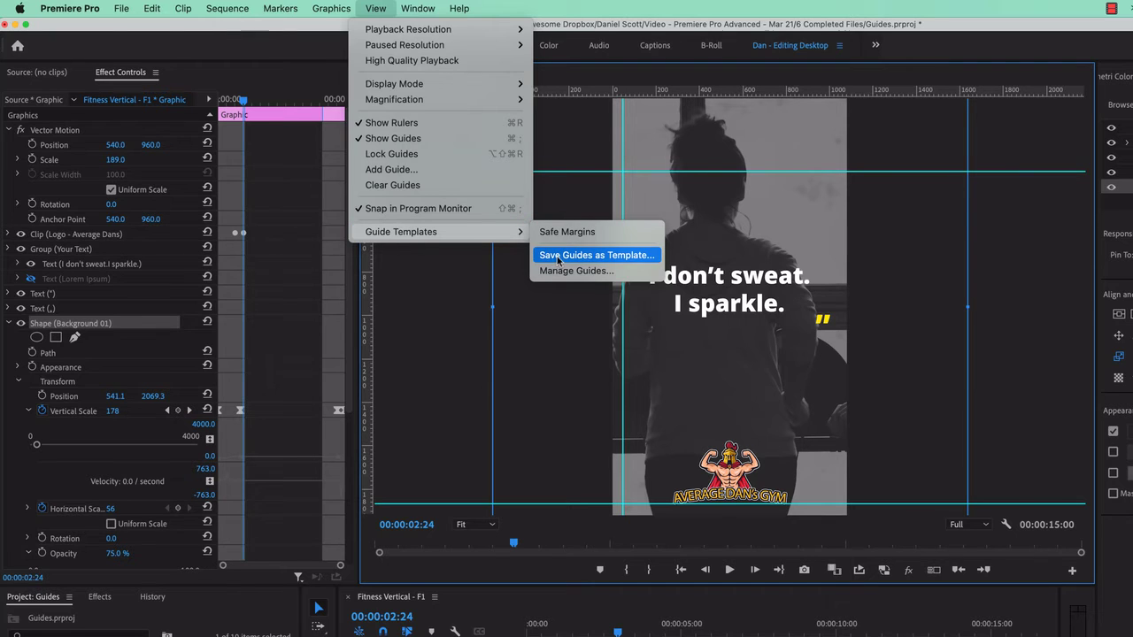
click(597, 257)
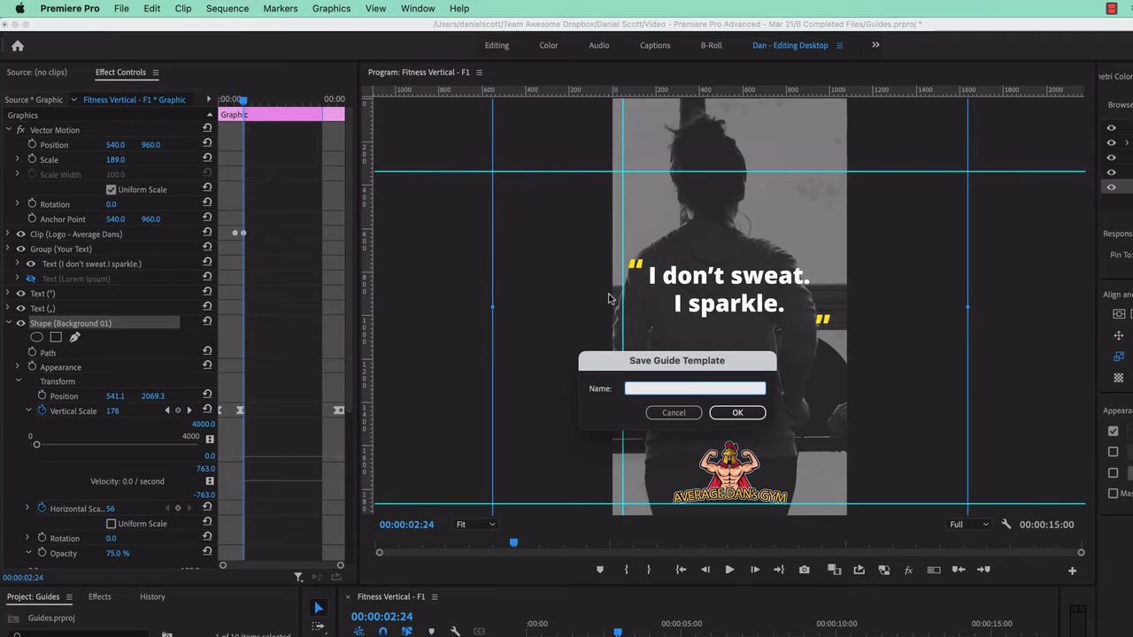
text(Social )
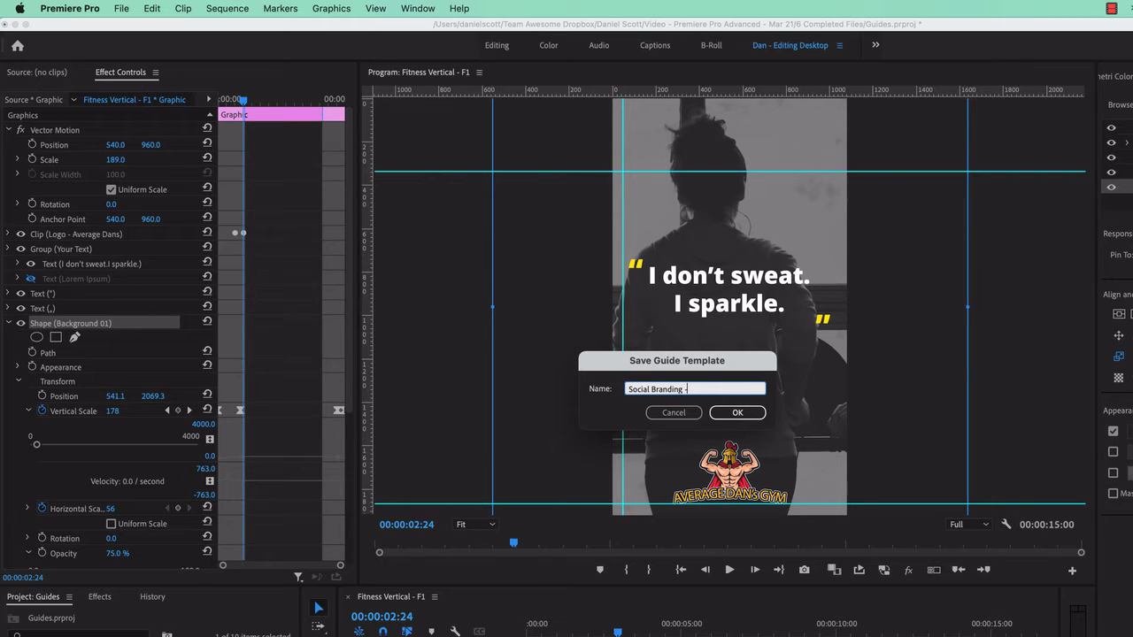
text(Branding - Vertical)
click(738, 413)
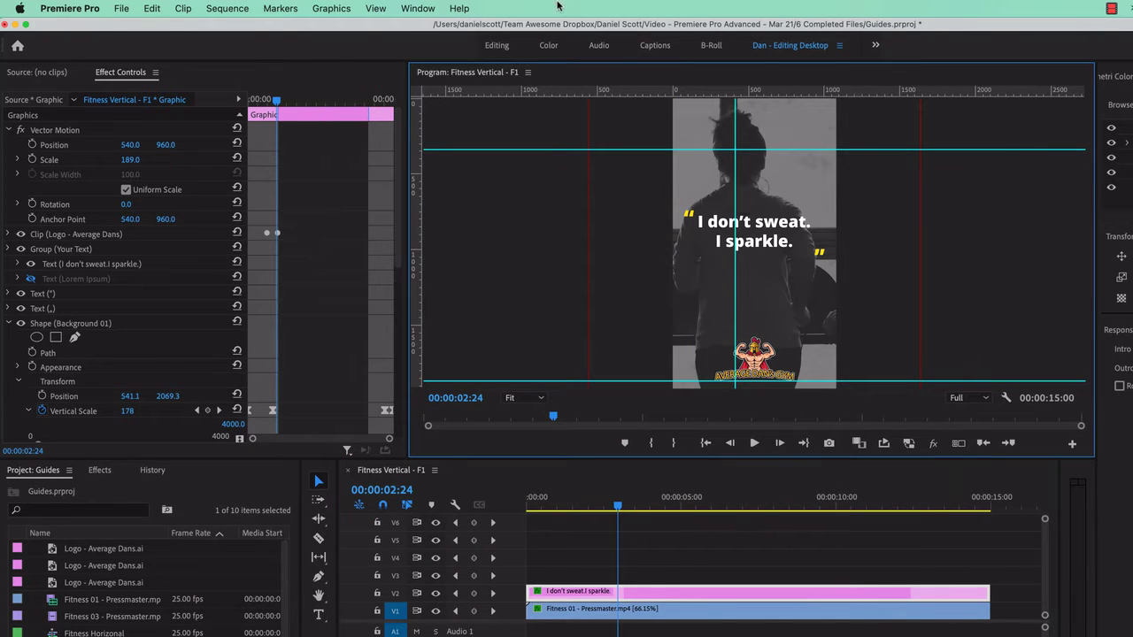
Step: Clear all guides, reload the Social Branding - Vertical template to verify it, then clear guides again
click(375, 8)
click(394, 185)
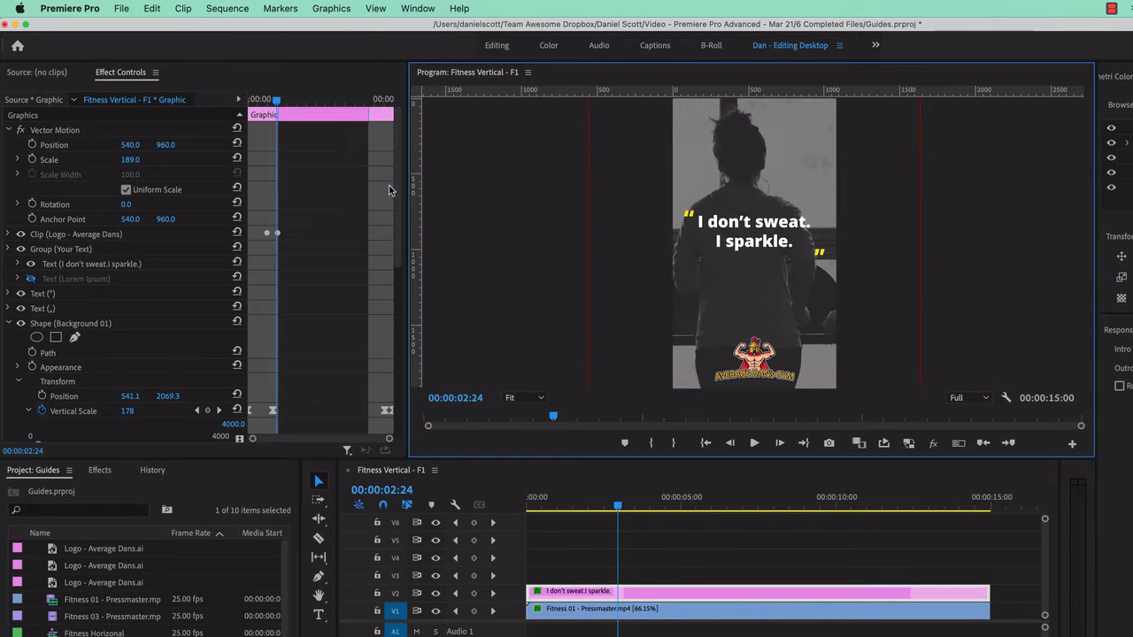
click(418, 8)
mouse_move(375, 8)
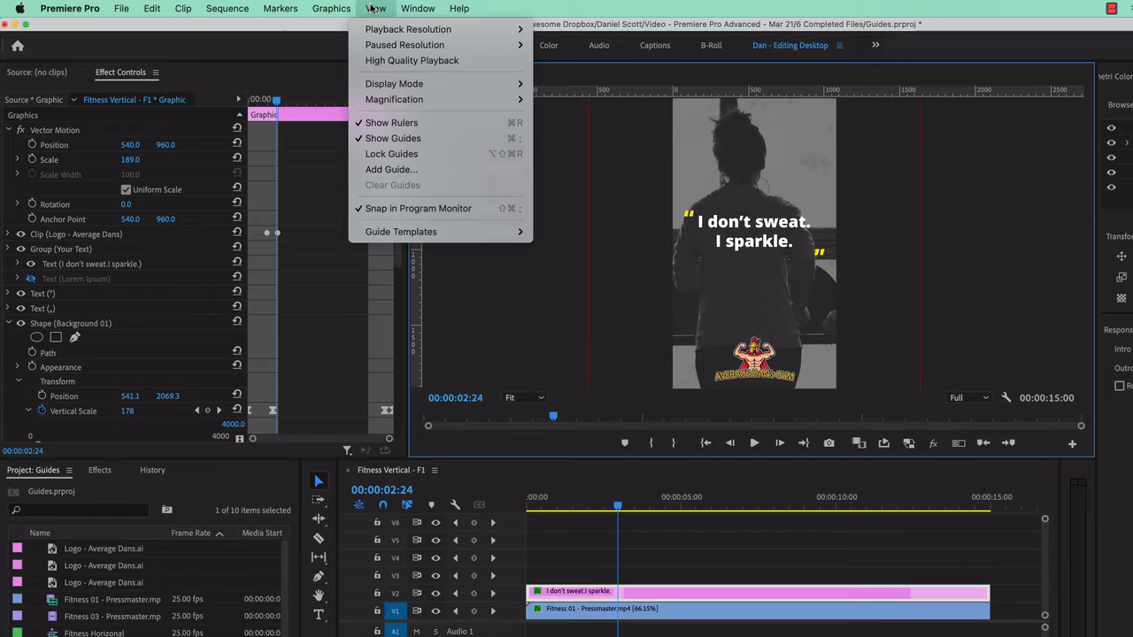
mouse_move(424, 232)
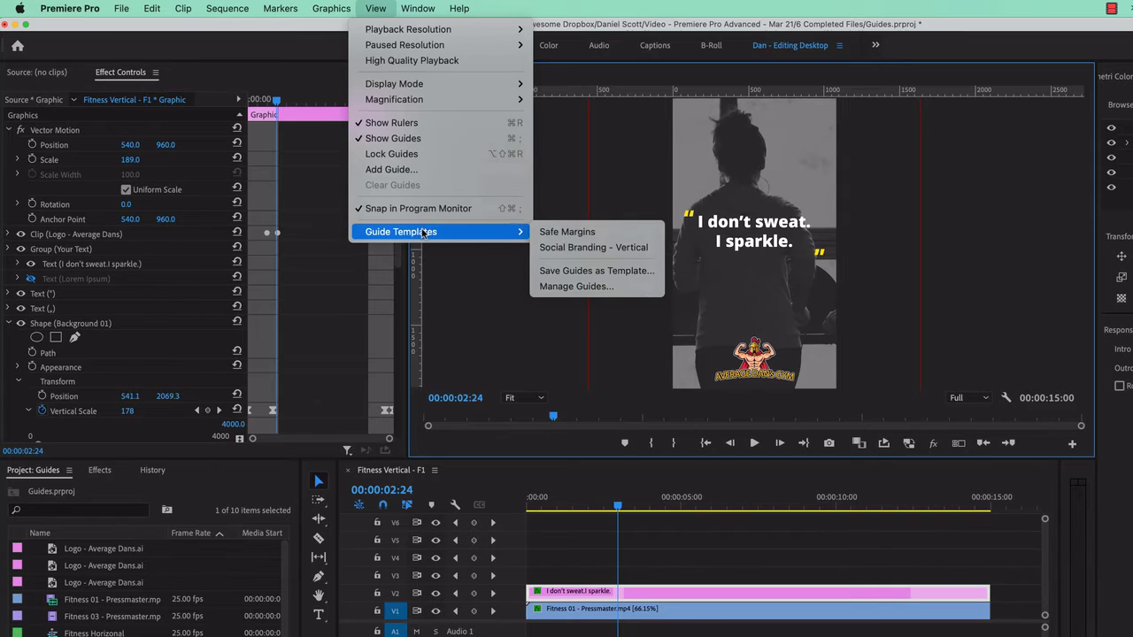
click(594, 252)
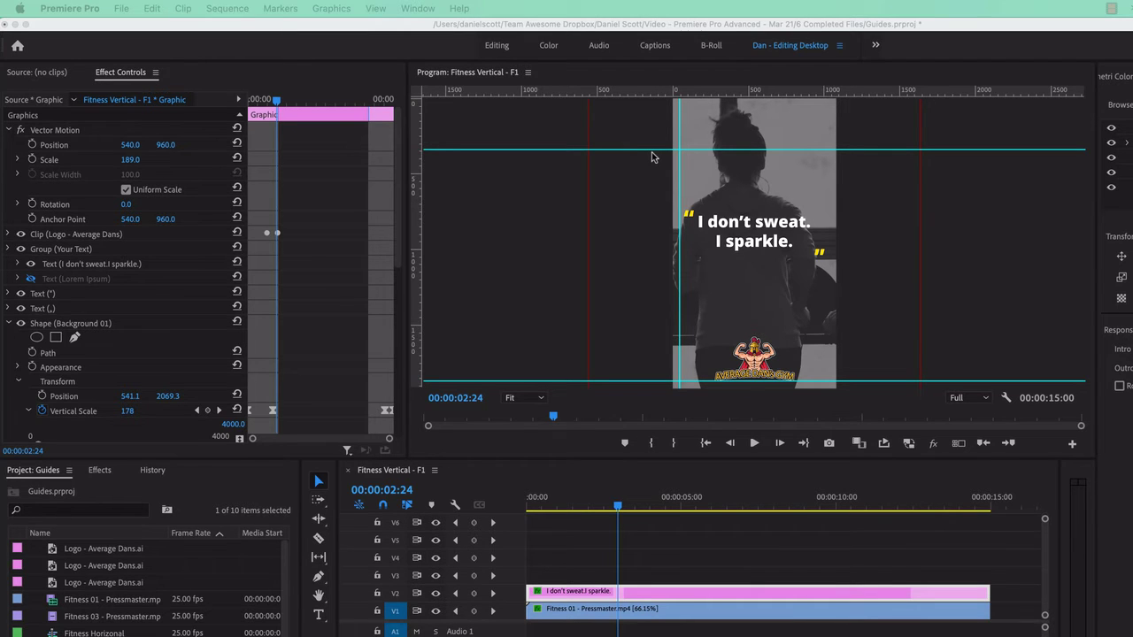
click(386, 10)
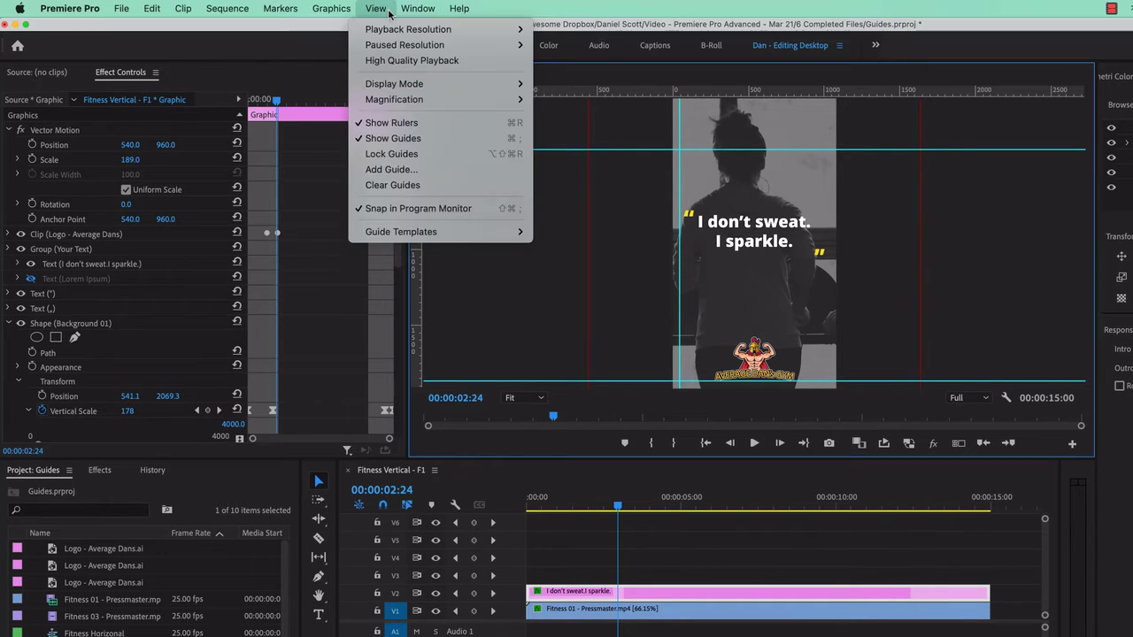
click(408, 186)
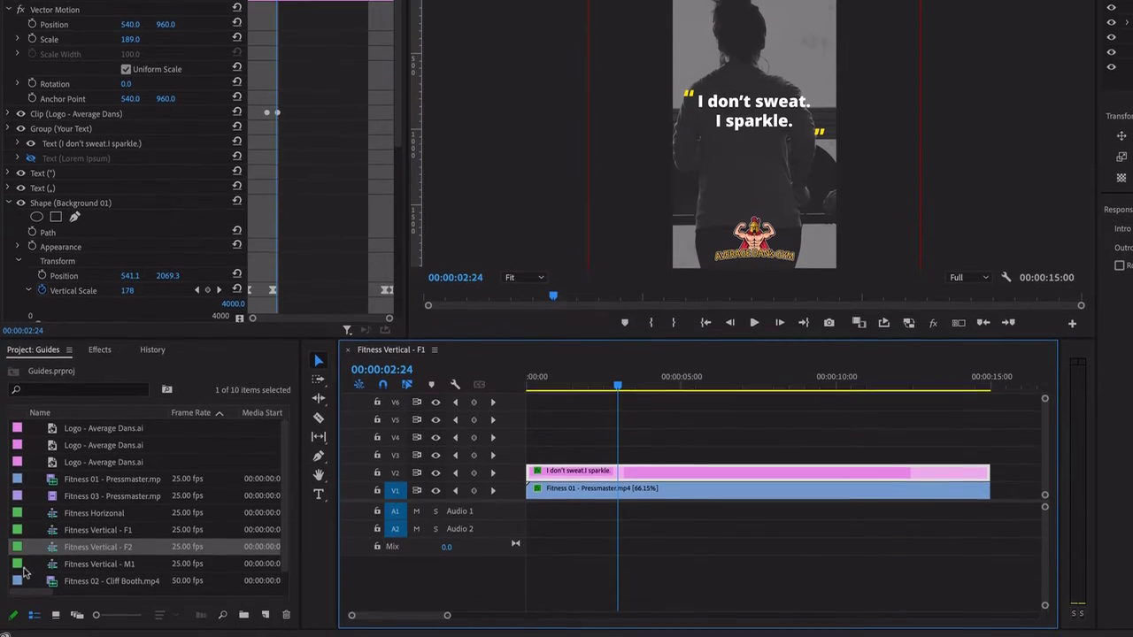
Step: Duplicate the Fitness Vertical - F1 sequence in the Project panel
click(95, 530)
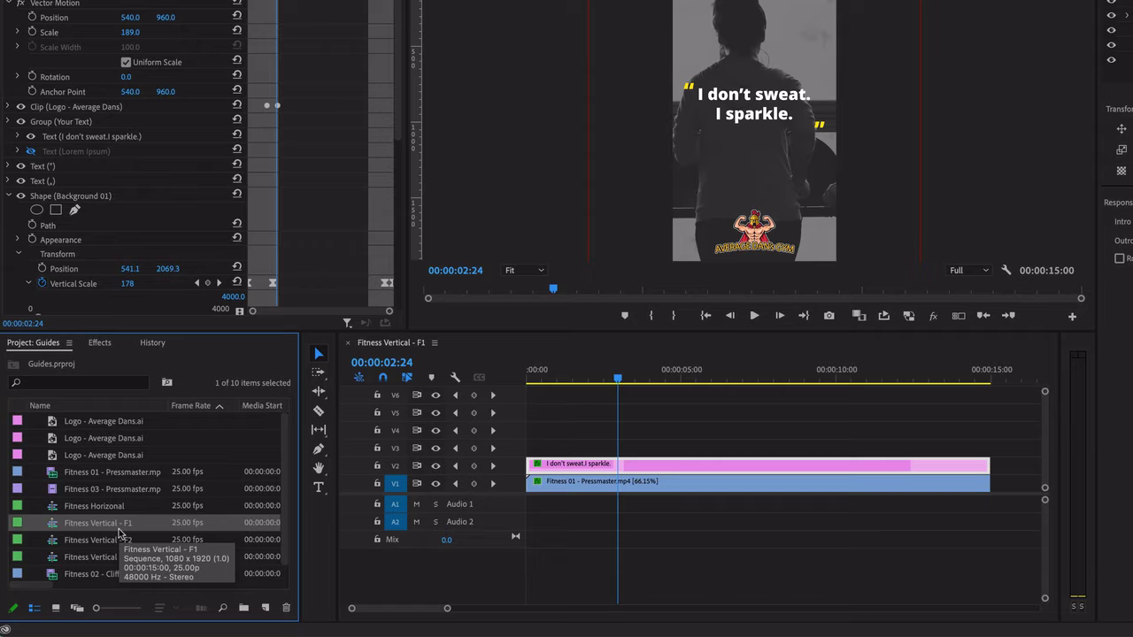
key(ctrl+c)
key(ctrl+v)
Step: Rename the copy 'Fitness Vertical - Multi' and open it in the timeline
click(124, 541)
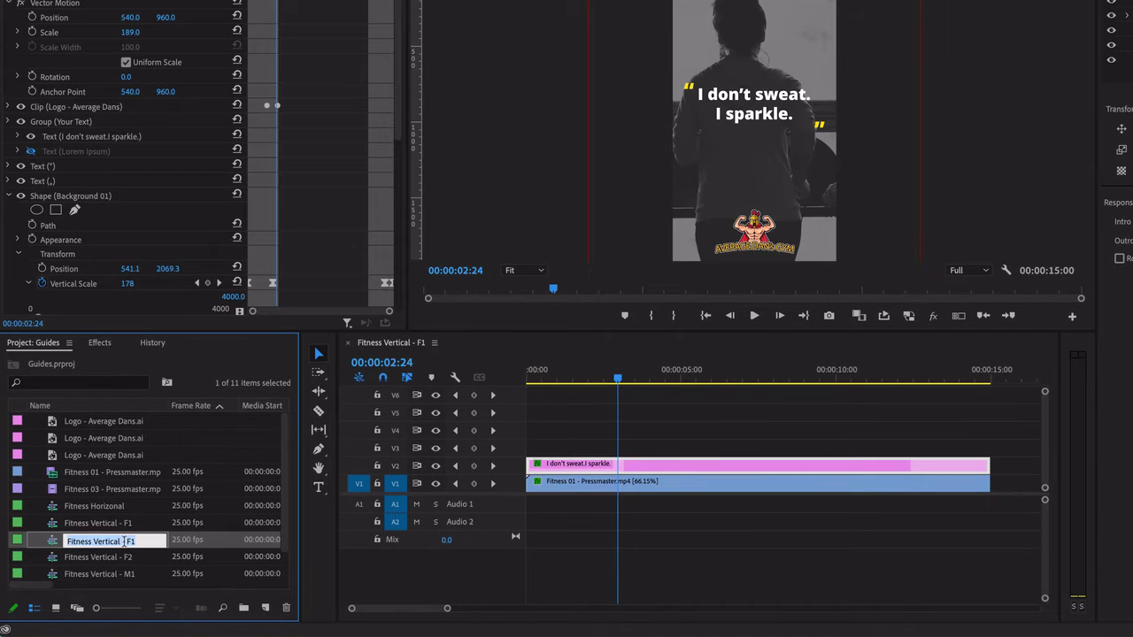
click(150, 541)
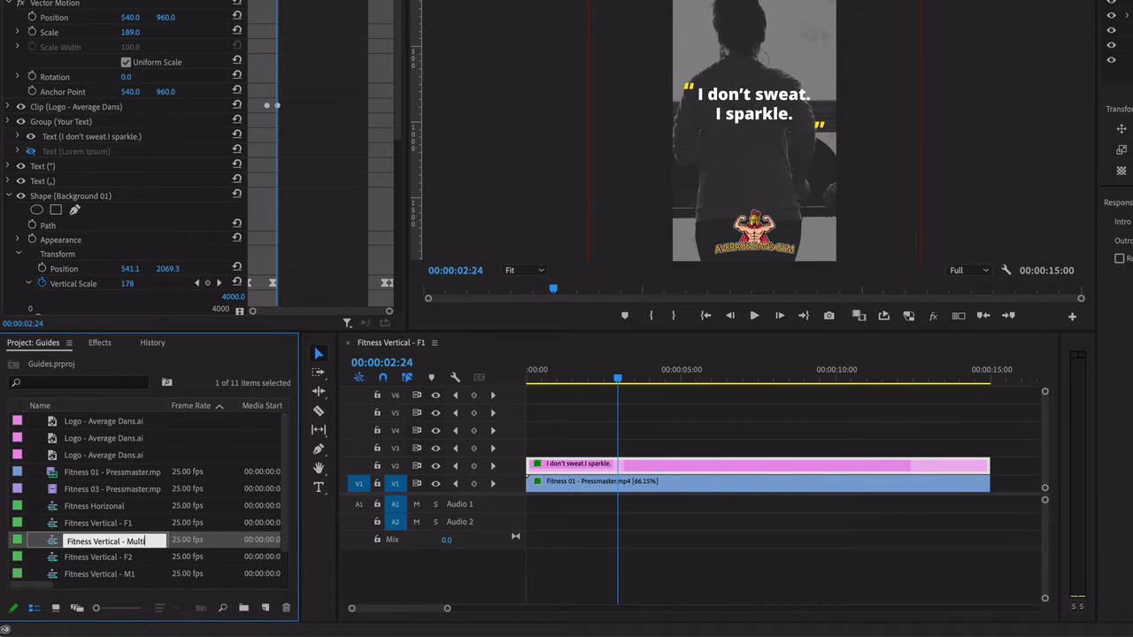
text(Multi)
key(Tab)
click(77, 547)
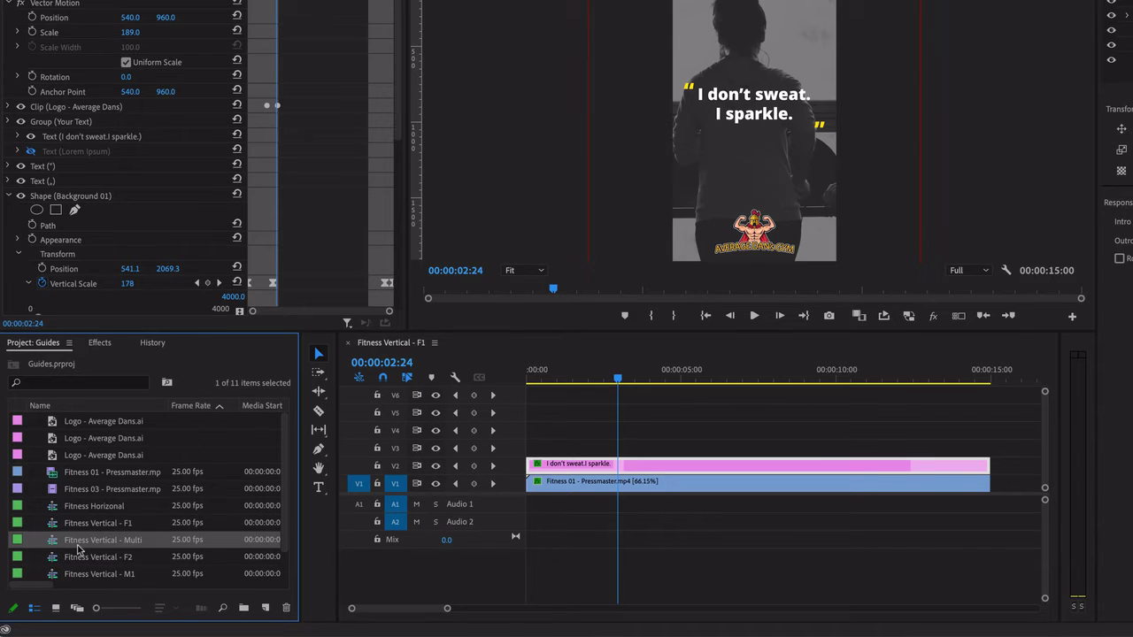
double_click(53, 544)
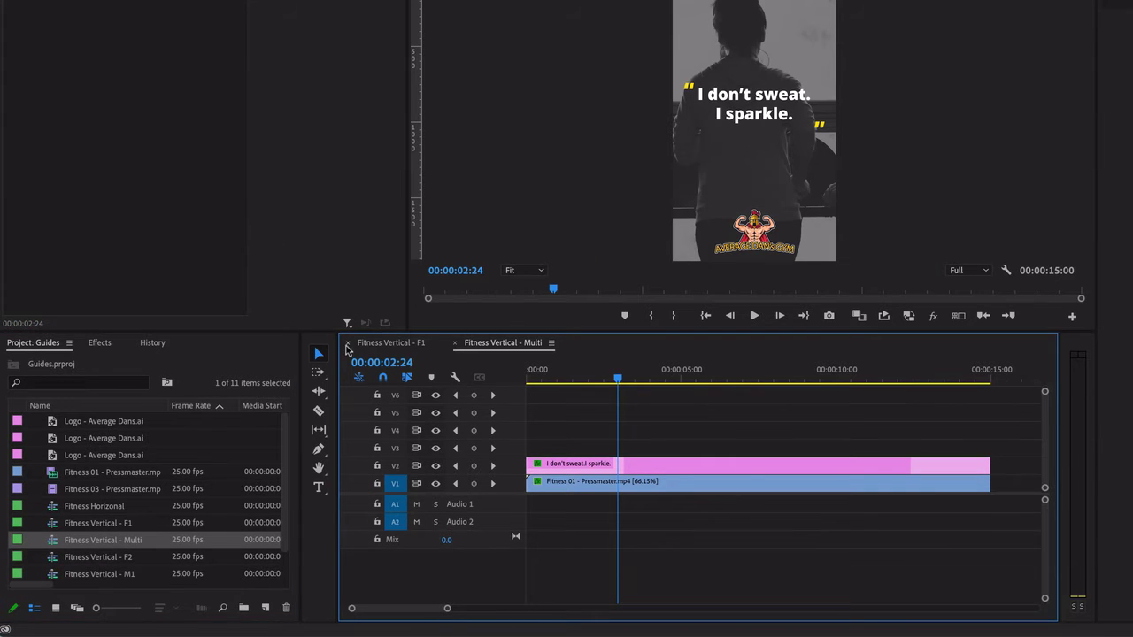
Step: Close the Fitness Vertical - F1 timeline and focus the Program monitor
click(348, 343)
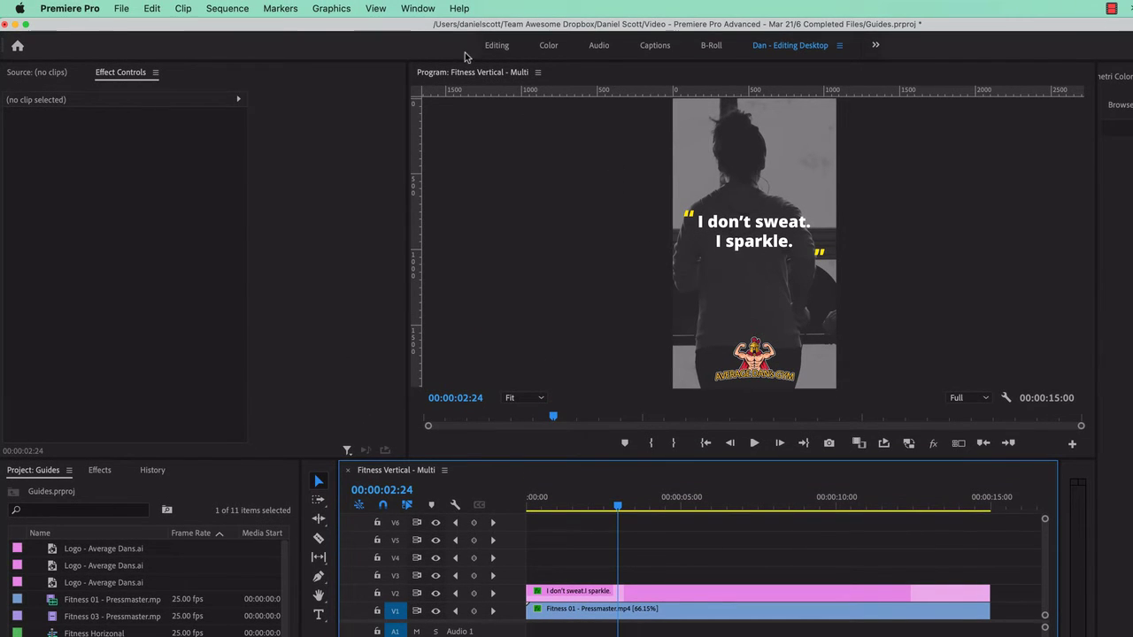
click(387, 12)
click(624, 317)
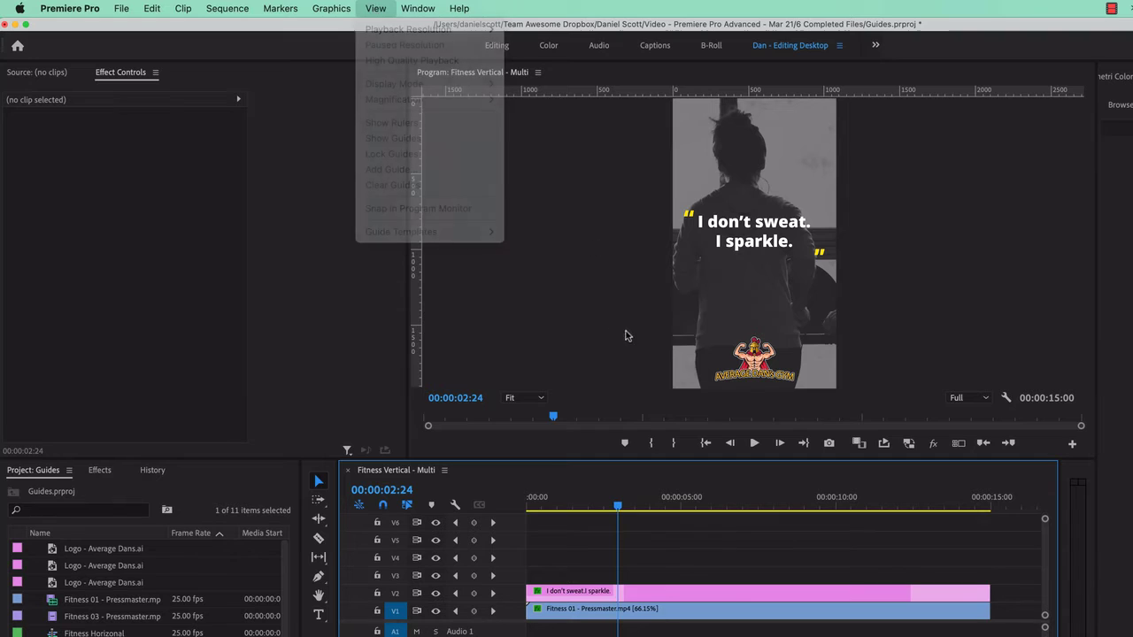
click(567, 277)
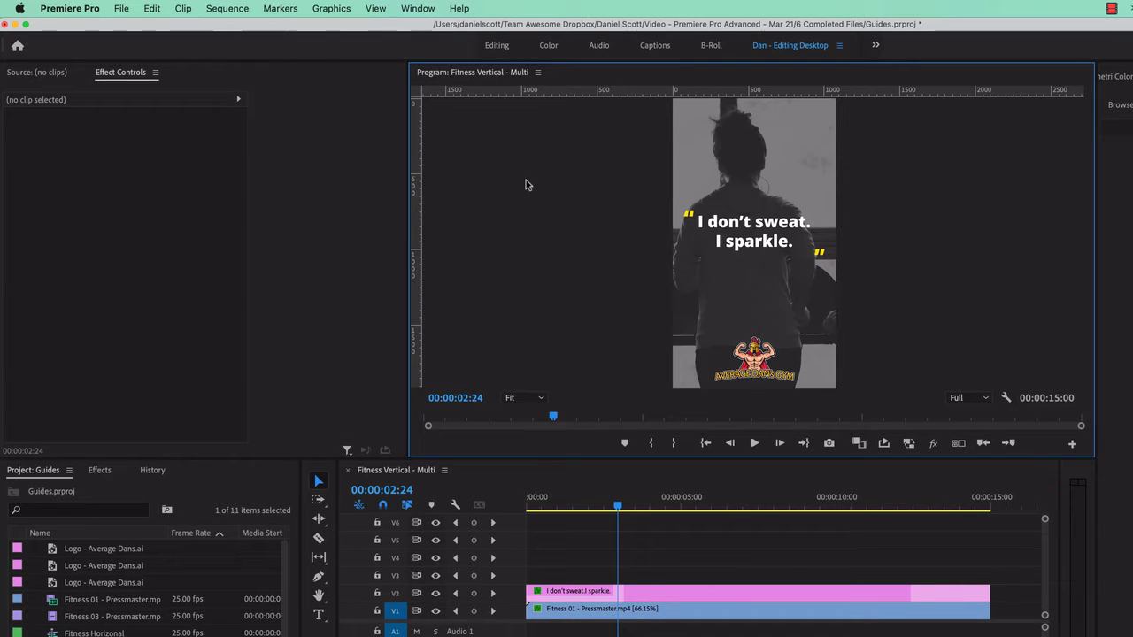
Step: Set up a horizontal guide at 1920/3 (640 px) measured from the top
click(375, 8)
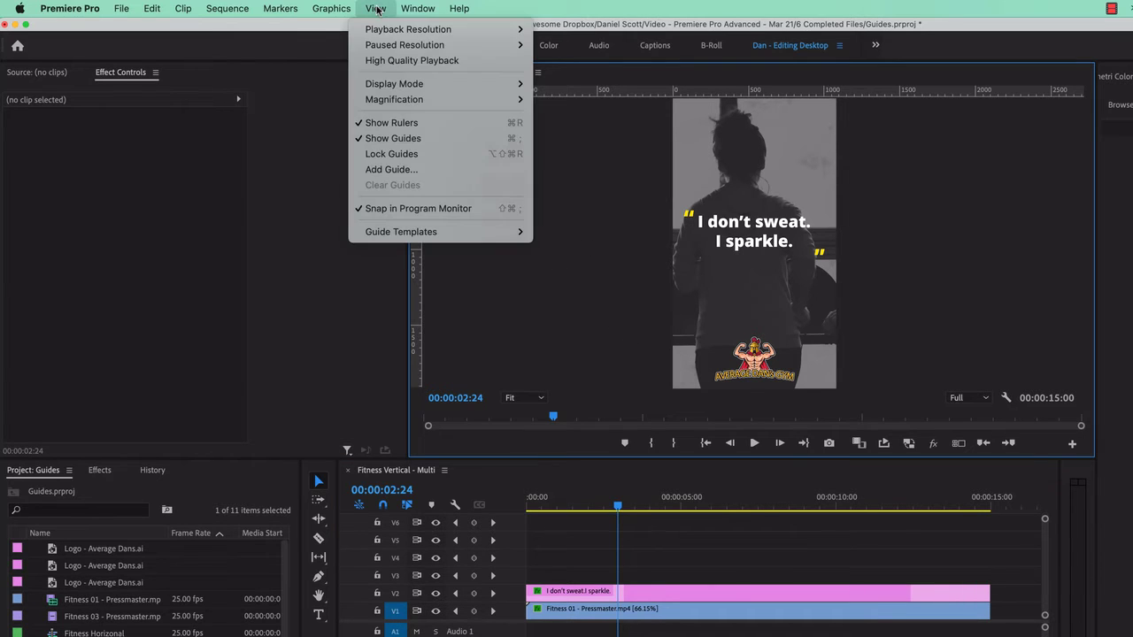
click(385, 171)
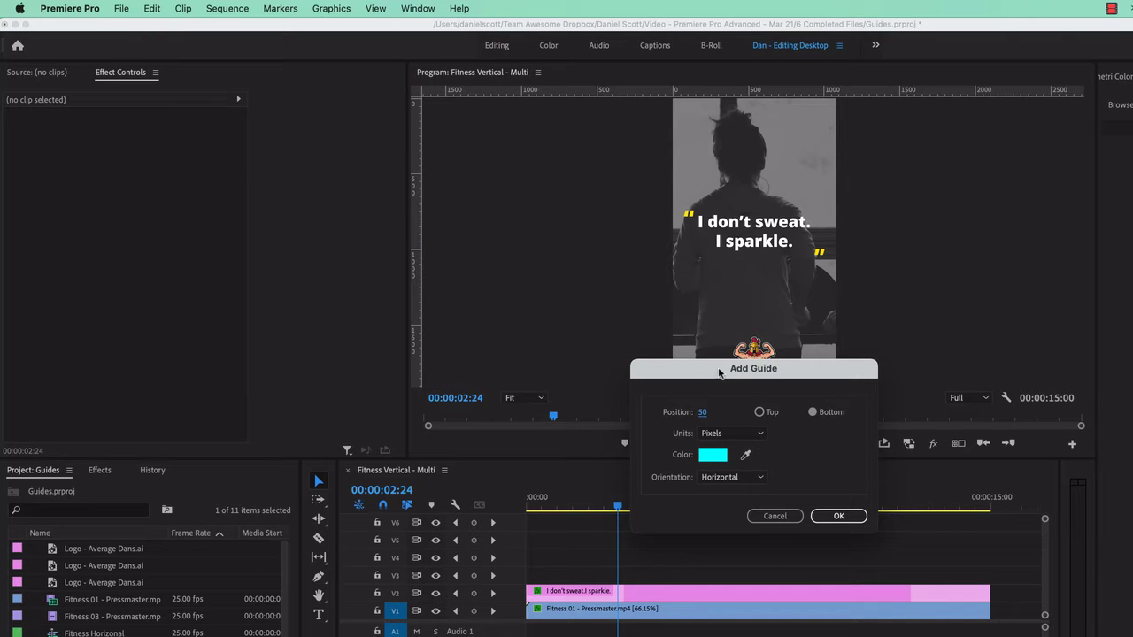
drag(719, 373, 641, 240)
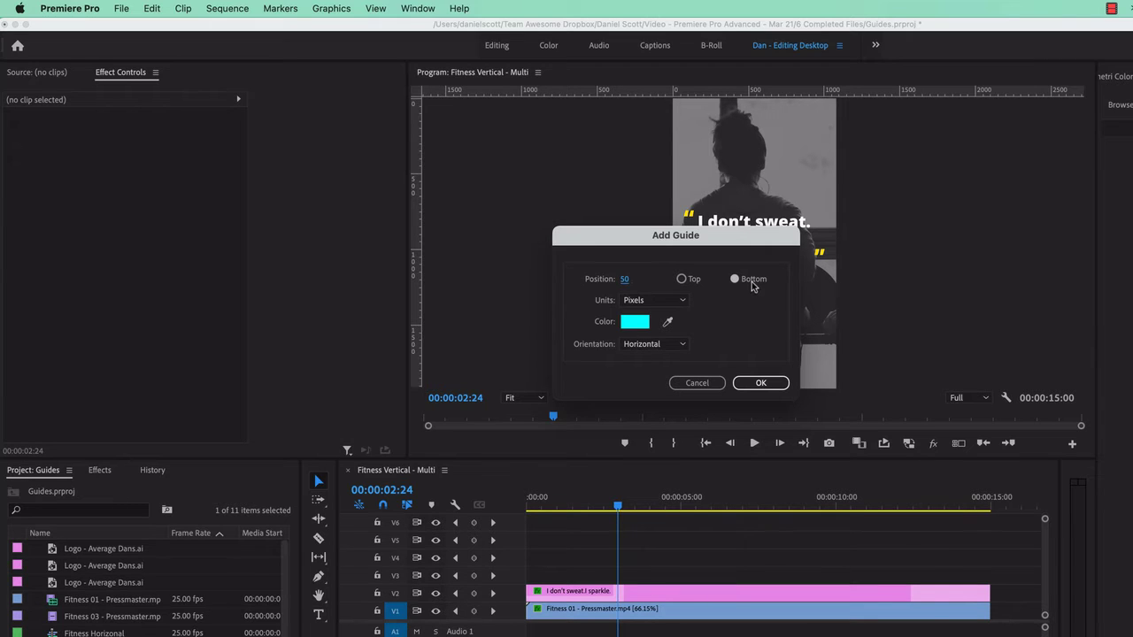
click(682, 278)
click(624, 280)
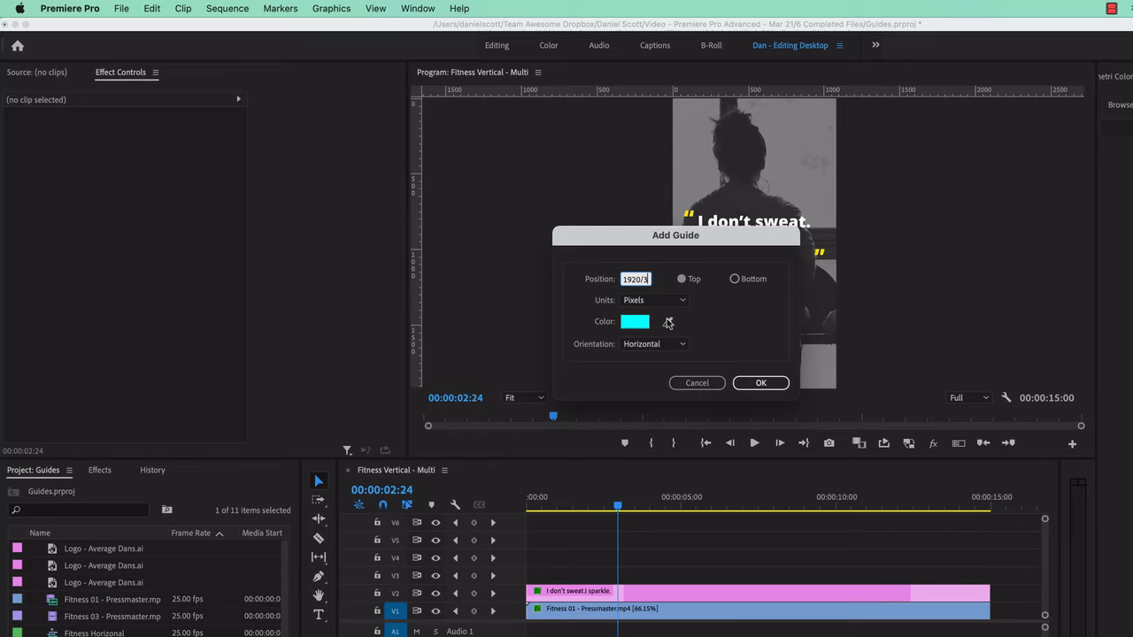
key(Tab)
Step: Confirm the 640 px top guide, then add a second horizontal guide 640 px from the bottom
click(761, 382)
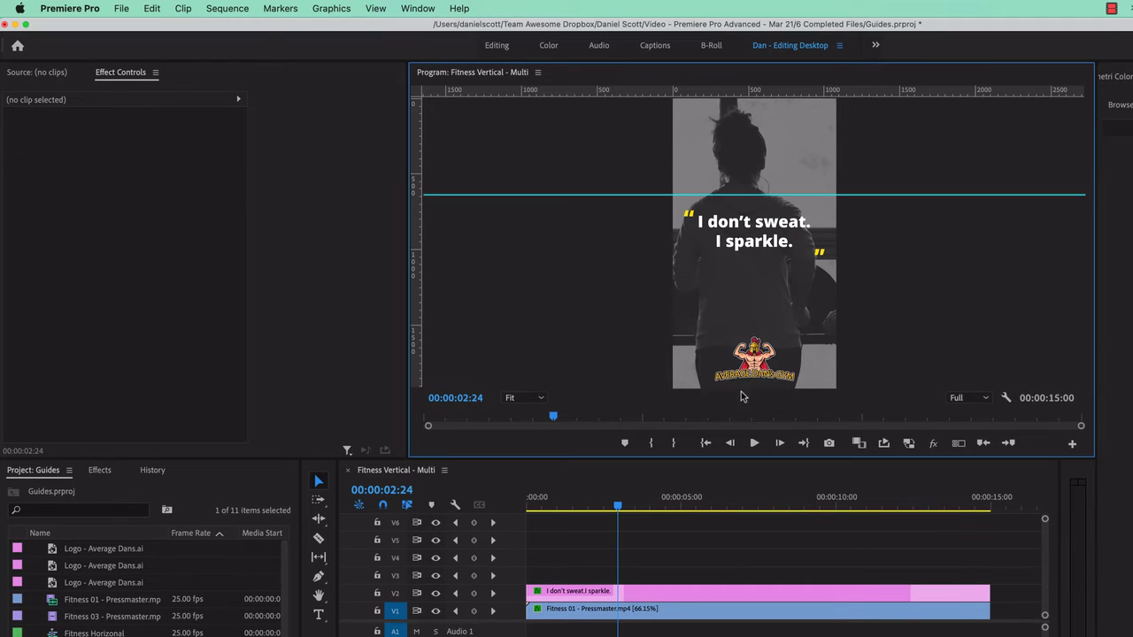
click(375, 8)
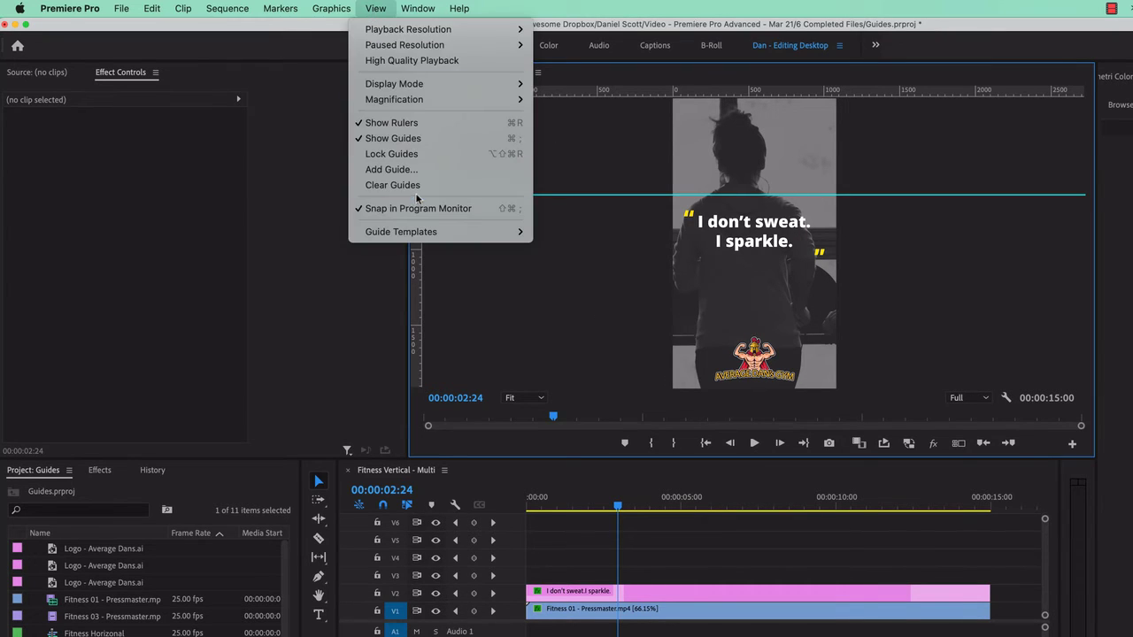
click(423, 173)
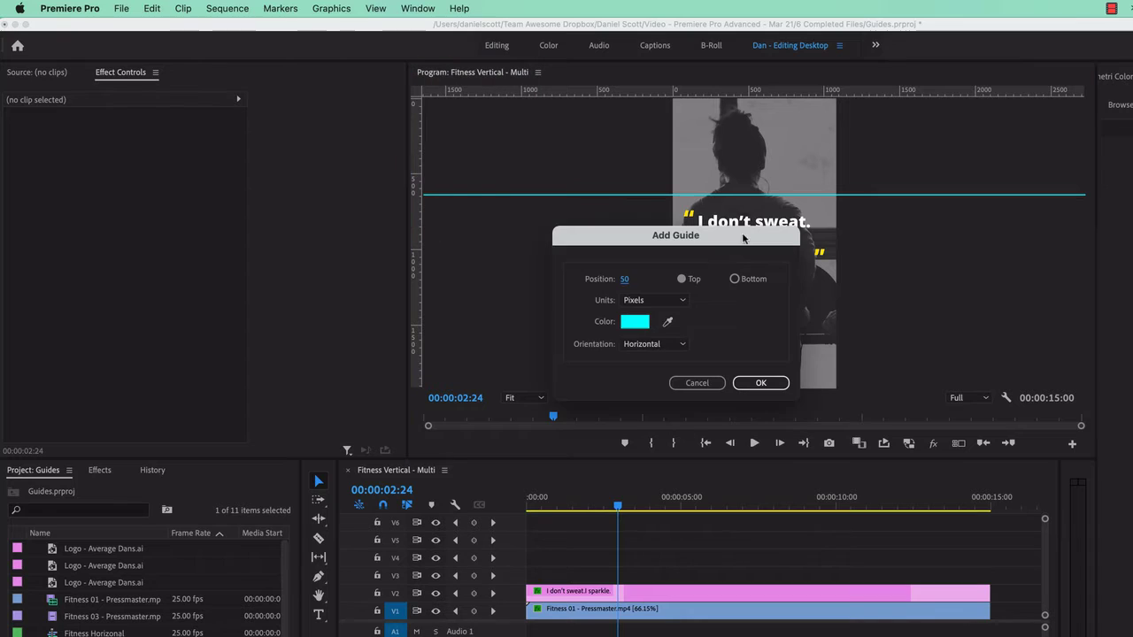
click(627, 280)
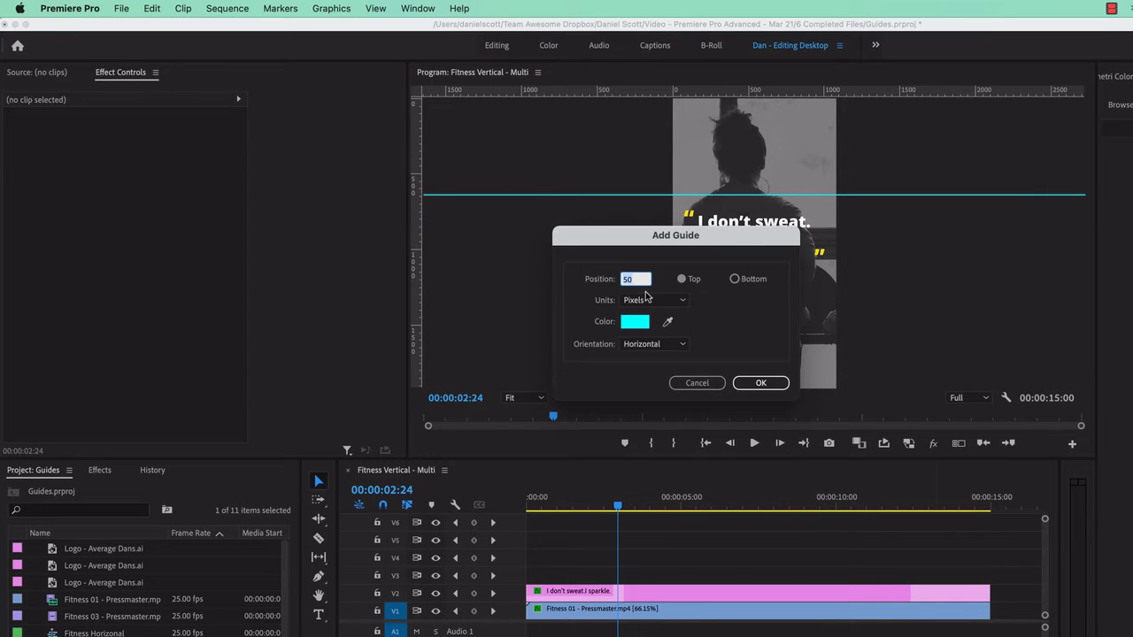
text(640)
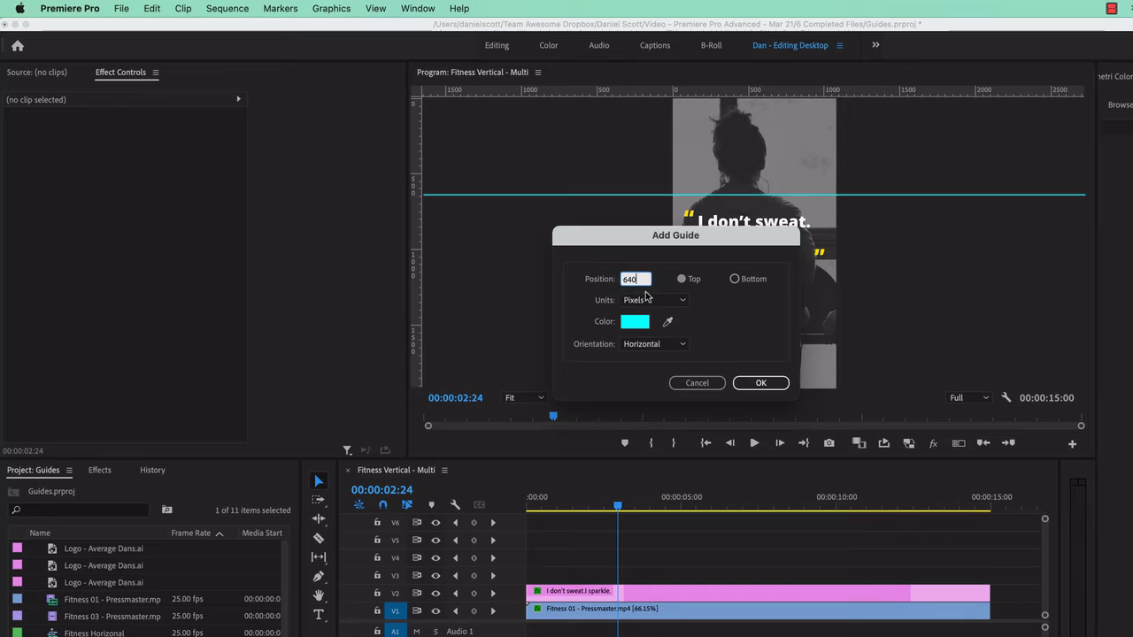
click(734, 278)
click(760, 382)
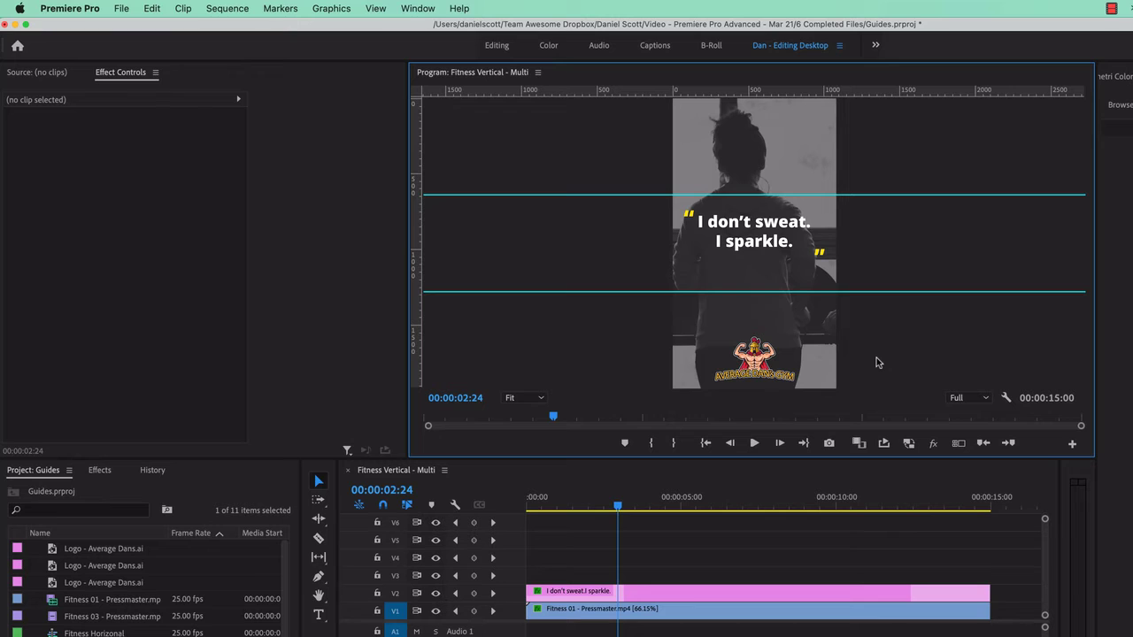
Step: Scale the Fitness 01 clip to 62 and shift it left to Position X 585.2
click(592, 616)
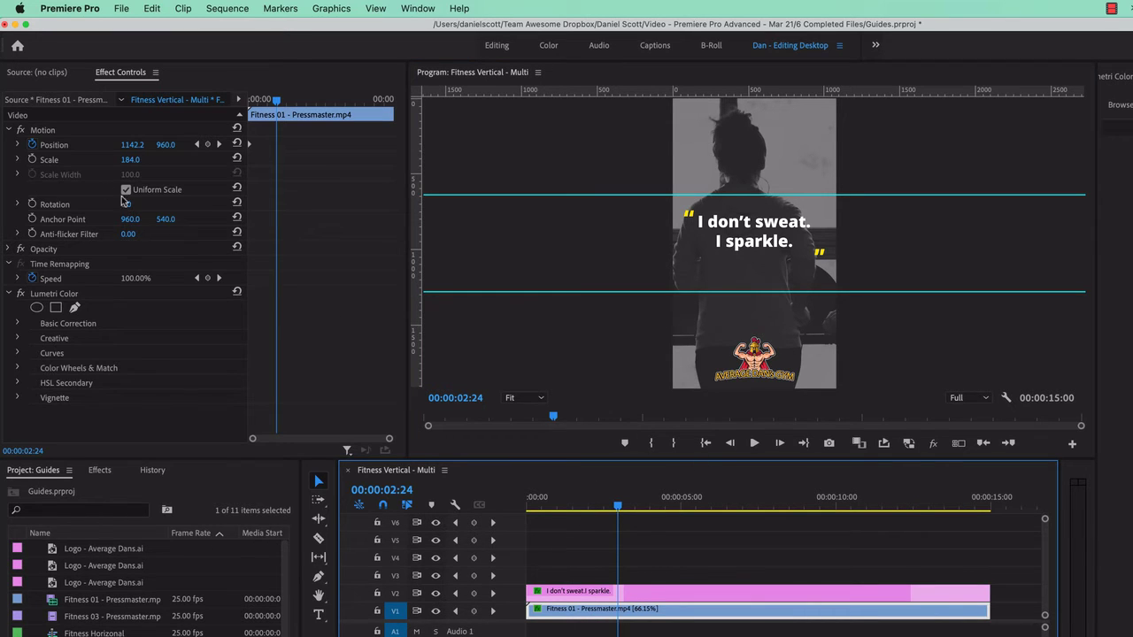
drag(130, 160, 31, 161)
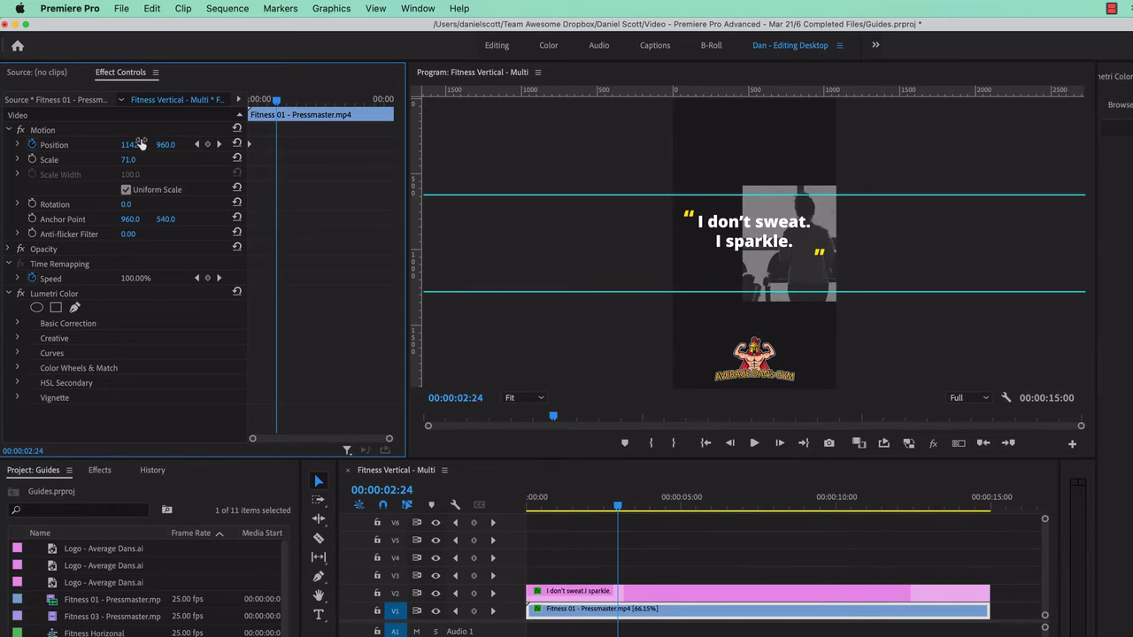
drag(133, 144, 0, 144)
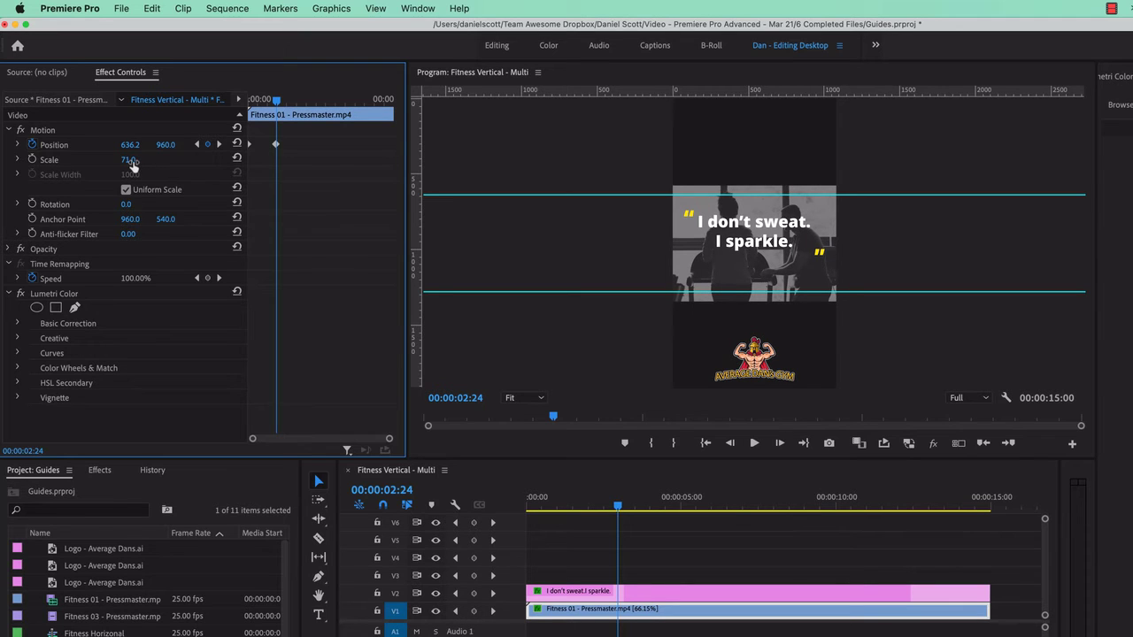
drag(131, 160, 128, 147)
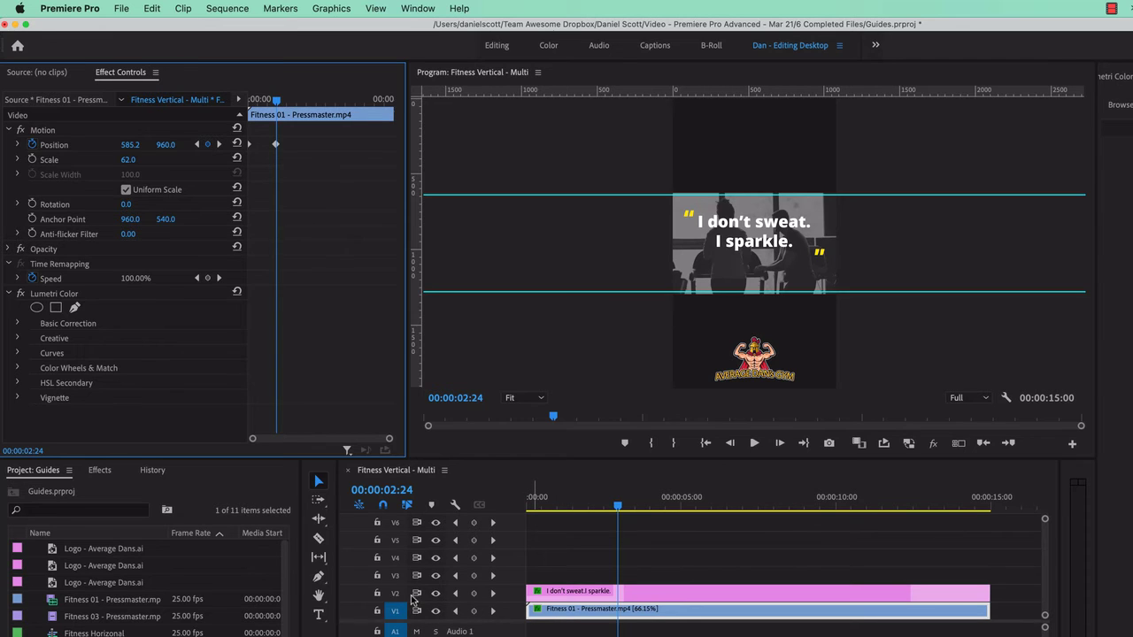
Step: Lock the V2 quote graphic track and drag Fitness 01 up-left in the Program monitor
click(377, 594)
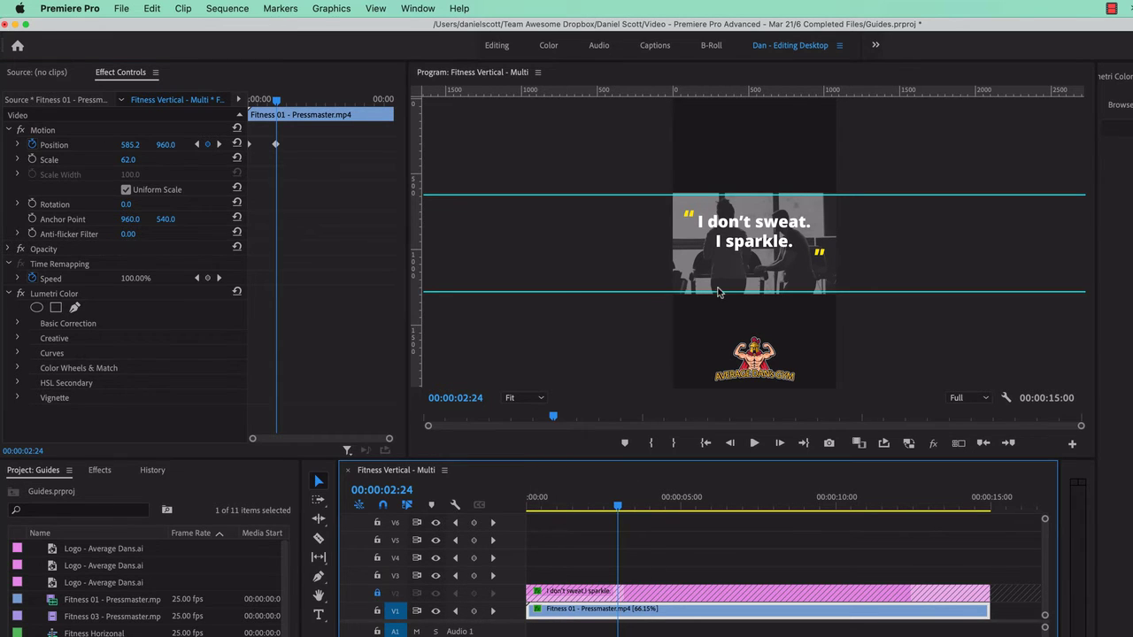
click(763, 273)
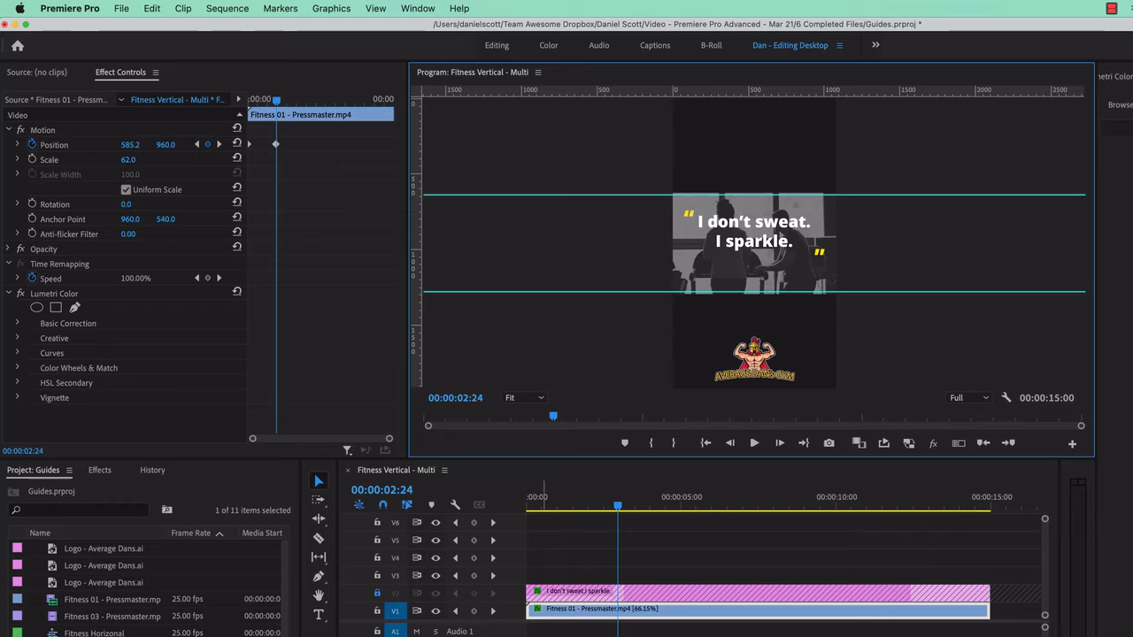
click(771, 288)
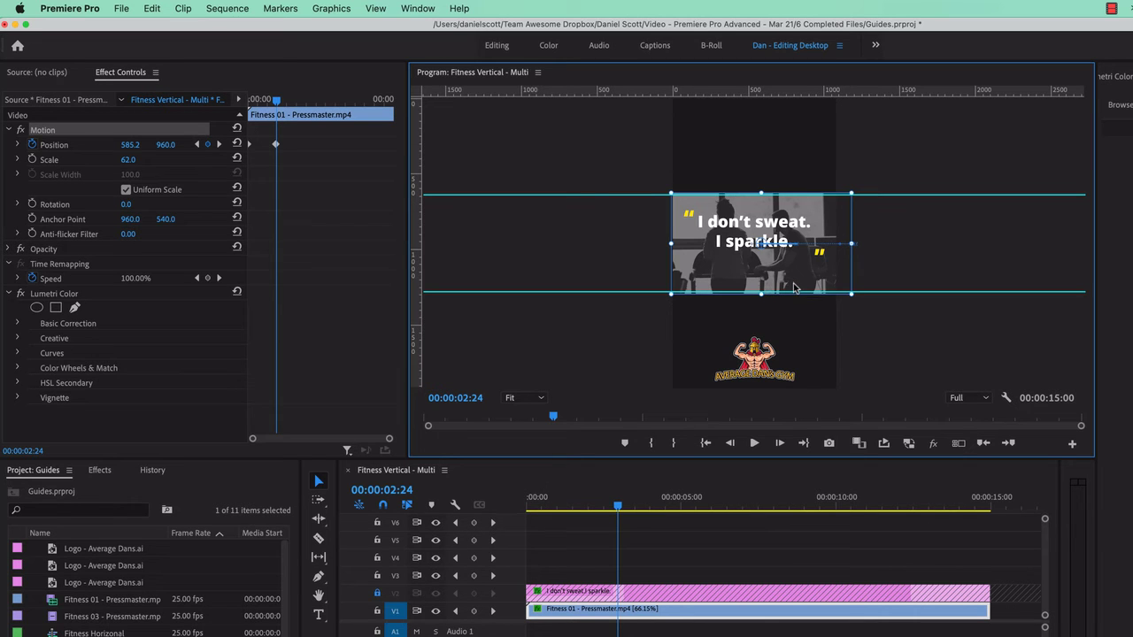
drag(795, 266, 758, 232)
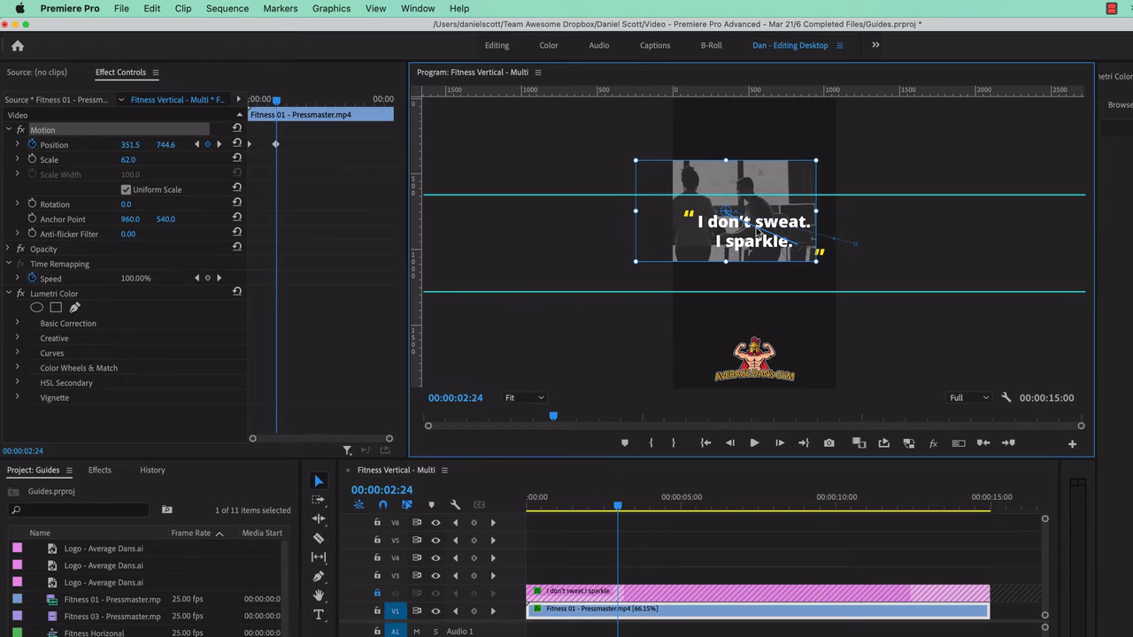
Step: Play the sequence from the start and stop to inspect the frame
click(465, 510)
key(Home)
key(space)
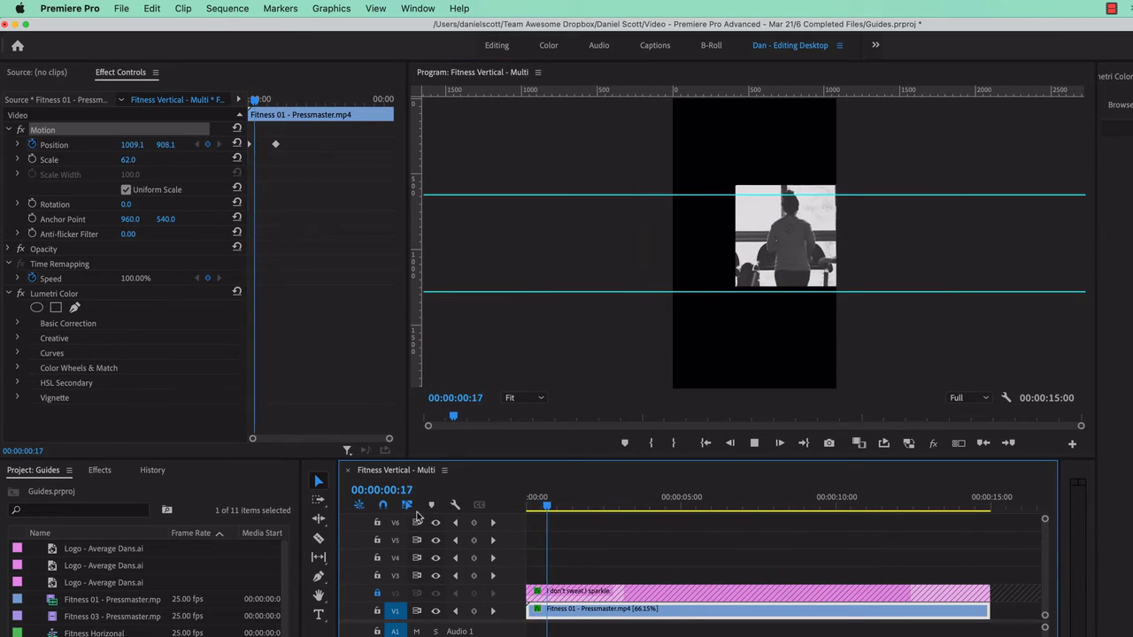
key(space)
Step: Reset Fitness 01's Position and delete its Position keyframes
click(236, 146)
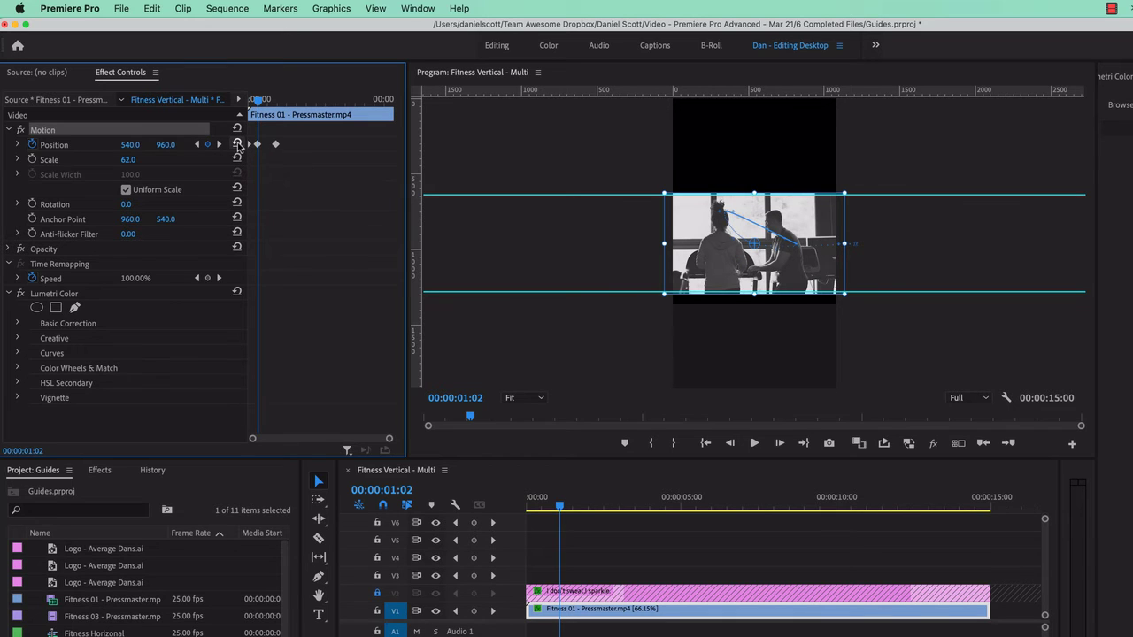
click(33, 145)
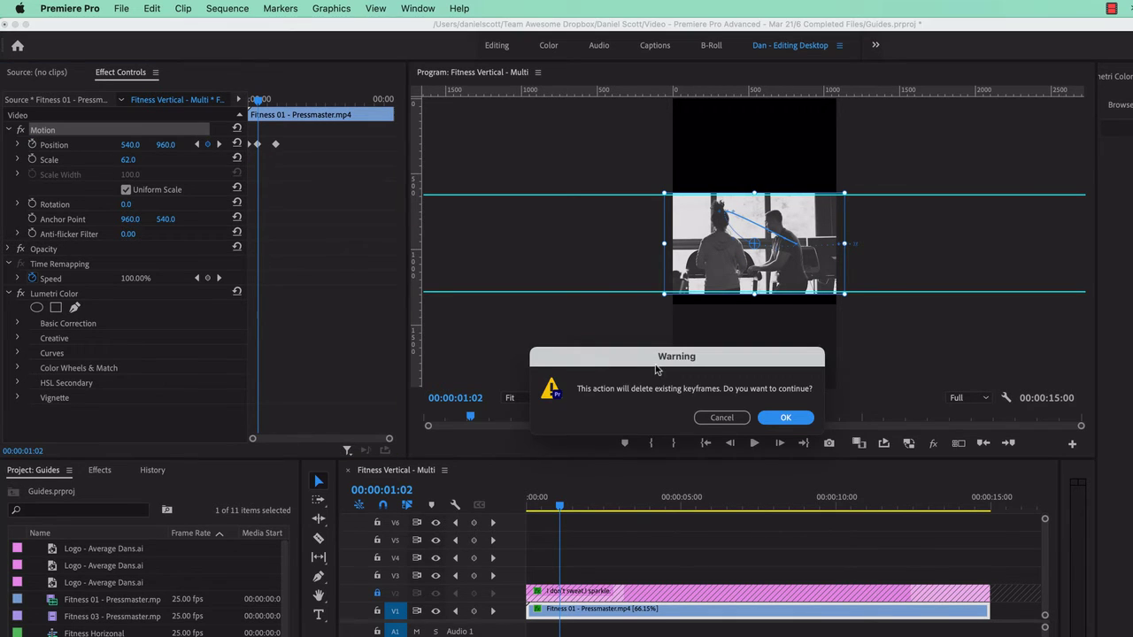
click(783, 421)
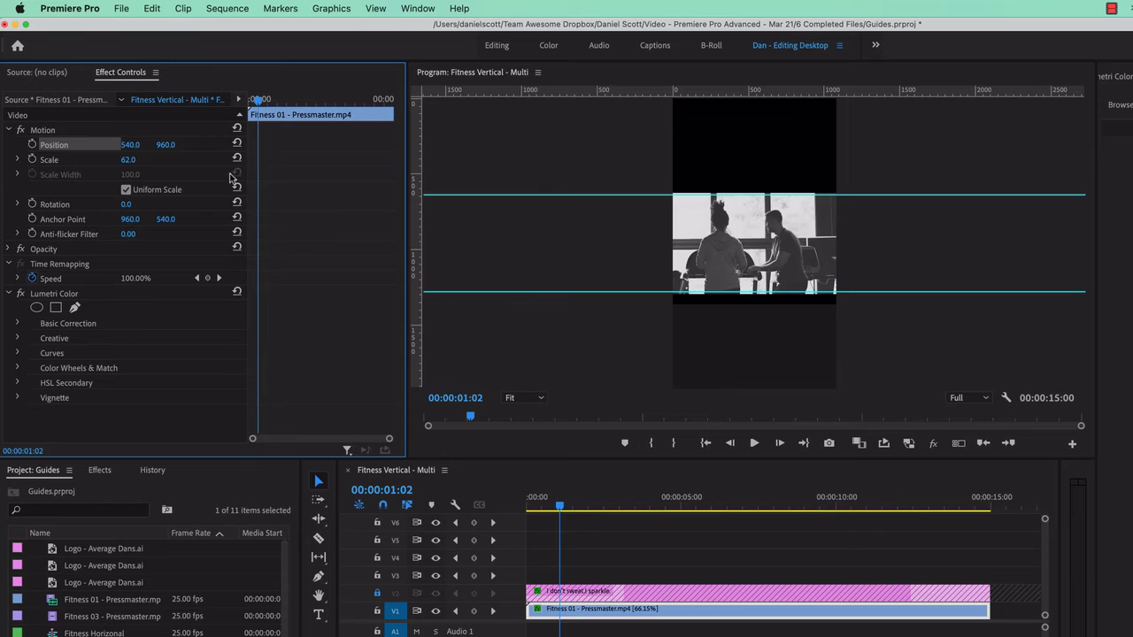
Step: Move Fitness 01 up into the top third, to Position 540, 305.2
click(795, 262)
drag(793, 265, 794, 168)
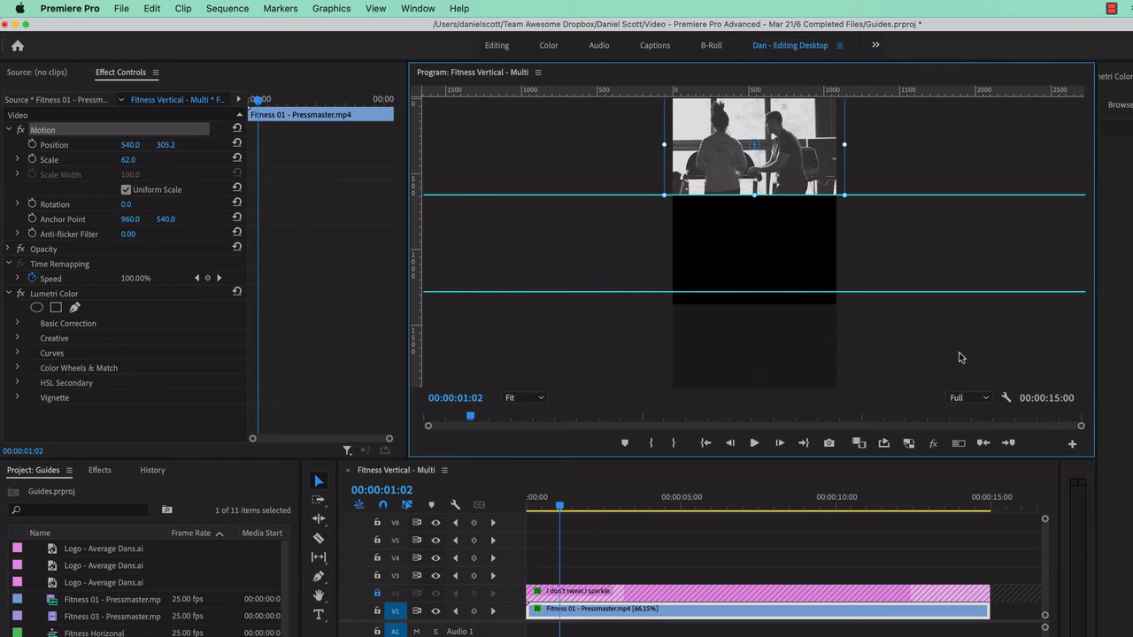
click(372, 9)
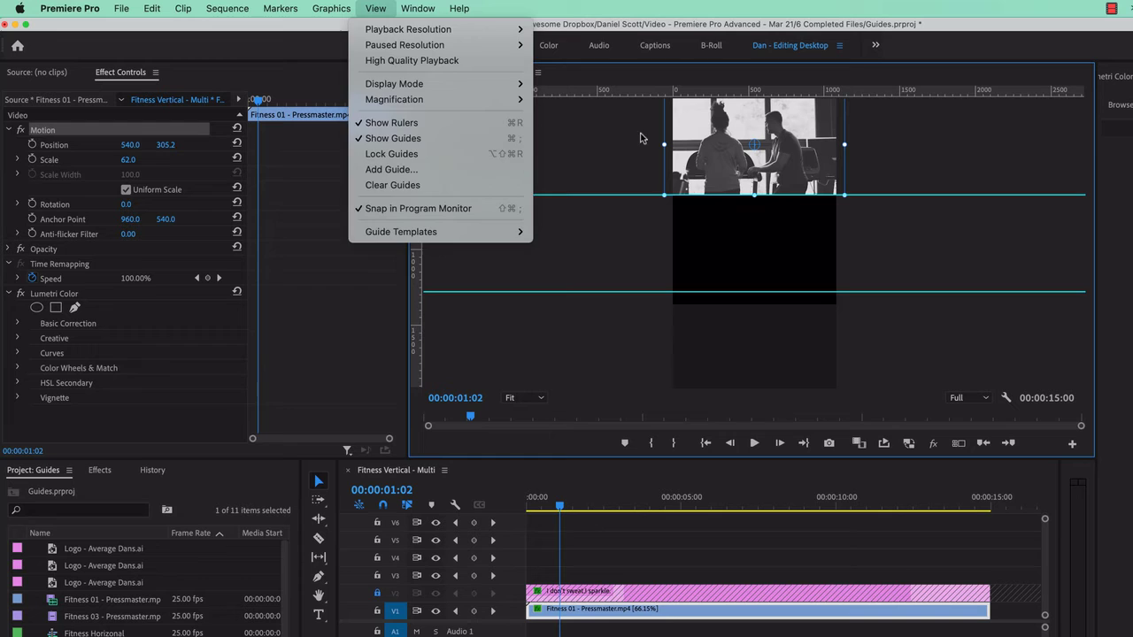
click(827, 153)
click(898, 155)
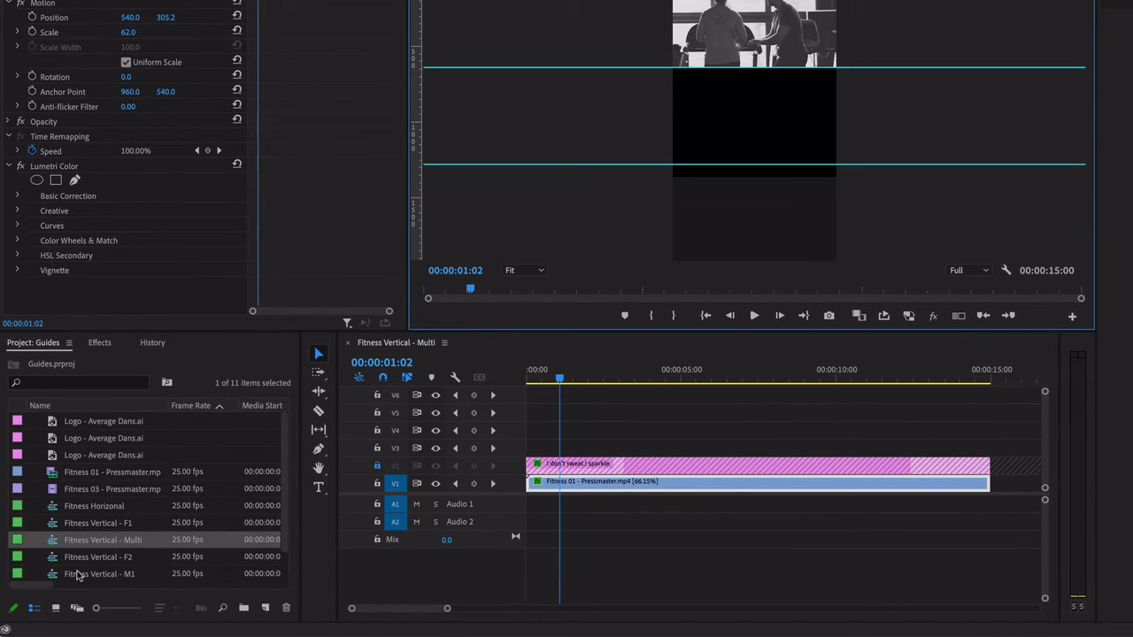
Step: Select Fitness 02 - Cliff Booth.mp4, sort the Project panel by name, and drag it onto the Program monitor
scroll(102, 531, down, 1)
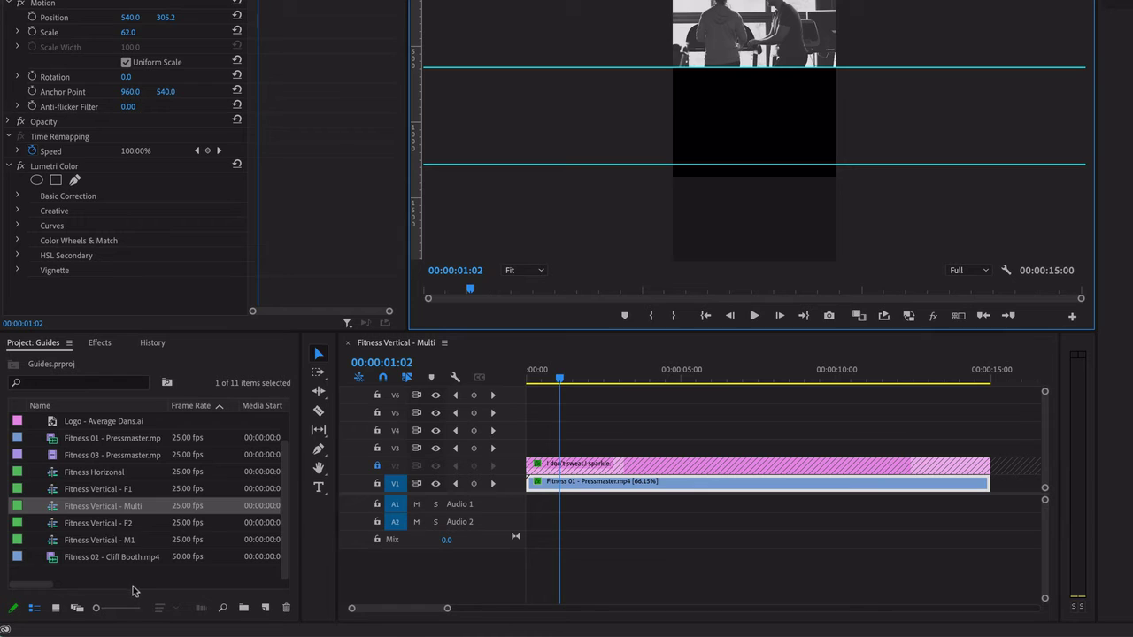
scroll(138, 582, up, 1)
click(53, 489)
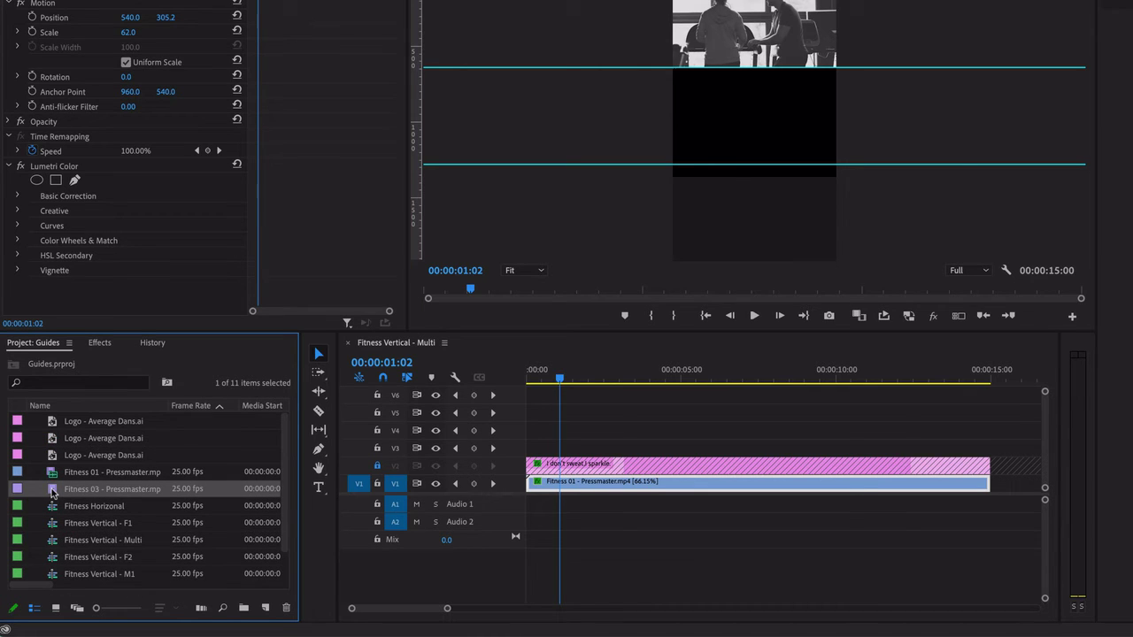
scroll(74, 511, down, 1)
click(54, 564)
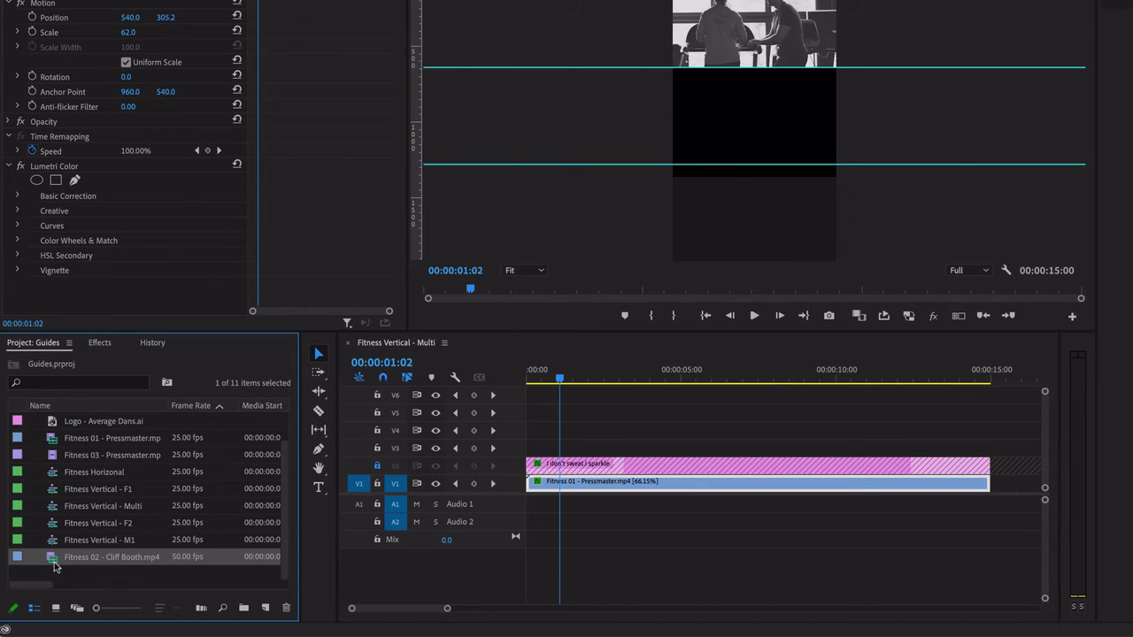
click(104, 407)
click(105, 407)
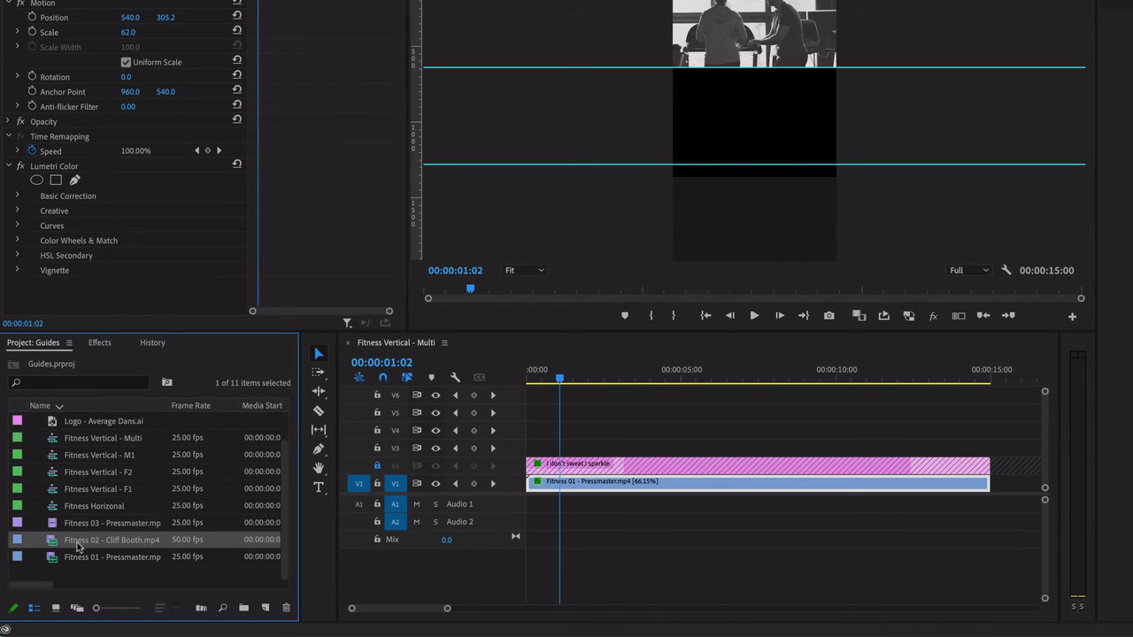
drag(78, 547, 720, 139)
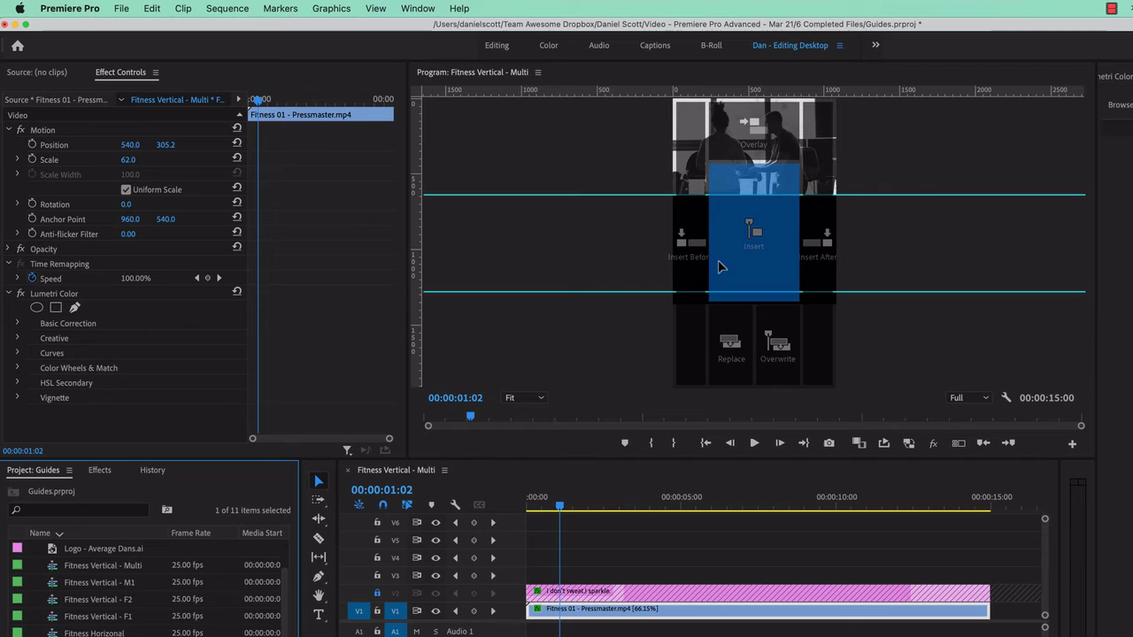
Step: Drop Fitness 02 as an Overlay edit starting at 0:00
drag(720, 268, 757, 122)
drag(602, 576, 567, 599)
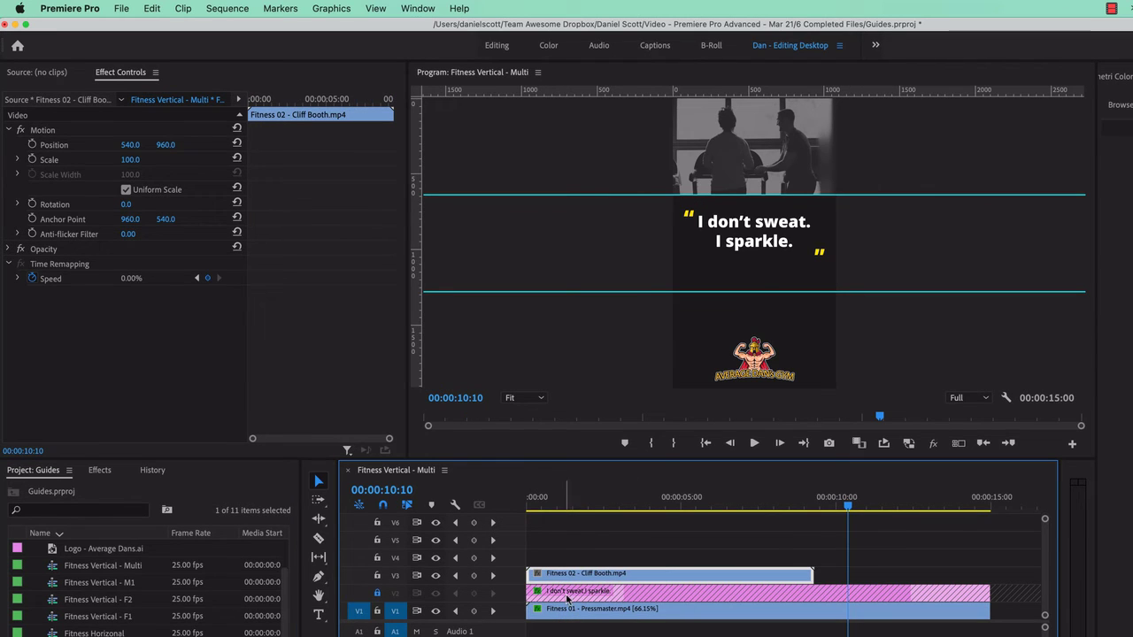
click(592, 599)
click(591, 574)
Step: Move the quote graphic to V6 and lock it, with Fitness 02 on V2
mouse_move(588, 593)
mouse_down()
mouse_move(575, 522)
mouse_move(580, 595)
mouse_up()
drag(751, 505, 655, 507)
click(722, 325)
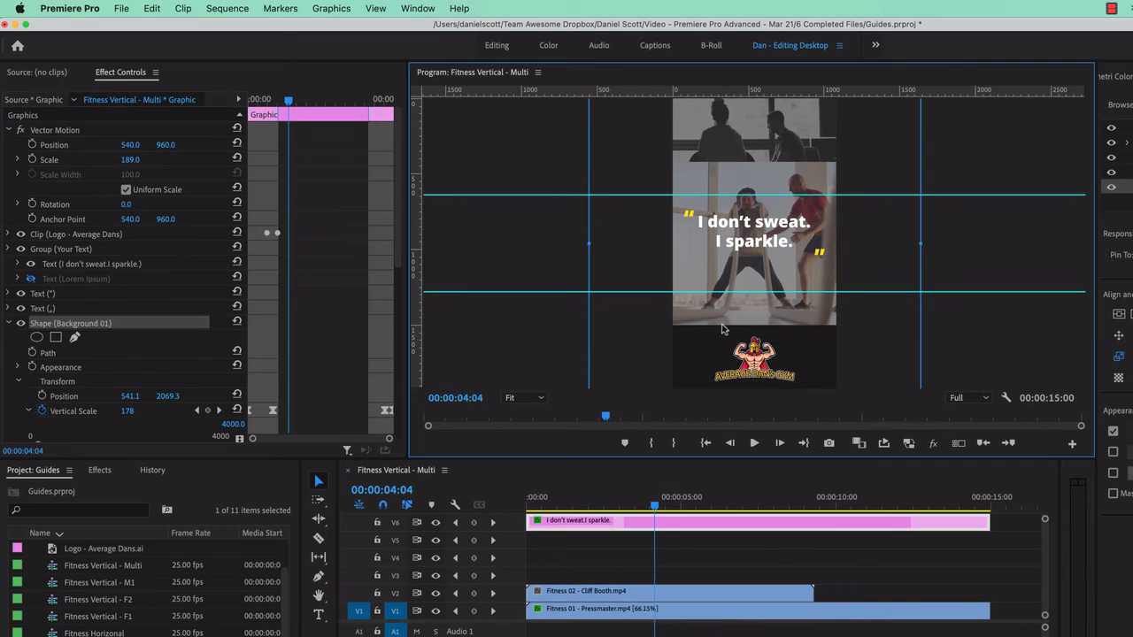
click(377, 523)
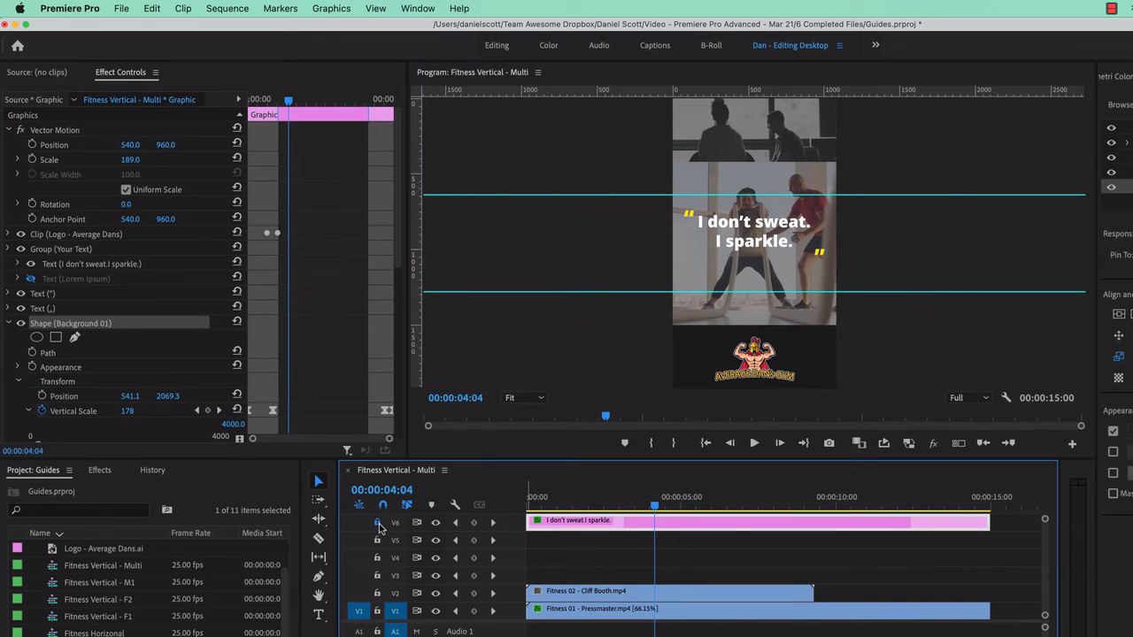
Step: Set Fitness 02 to Scale 60 and nudge it to Position 540, 964 in the middle band
click(591, 592)
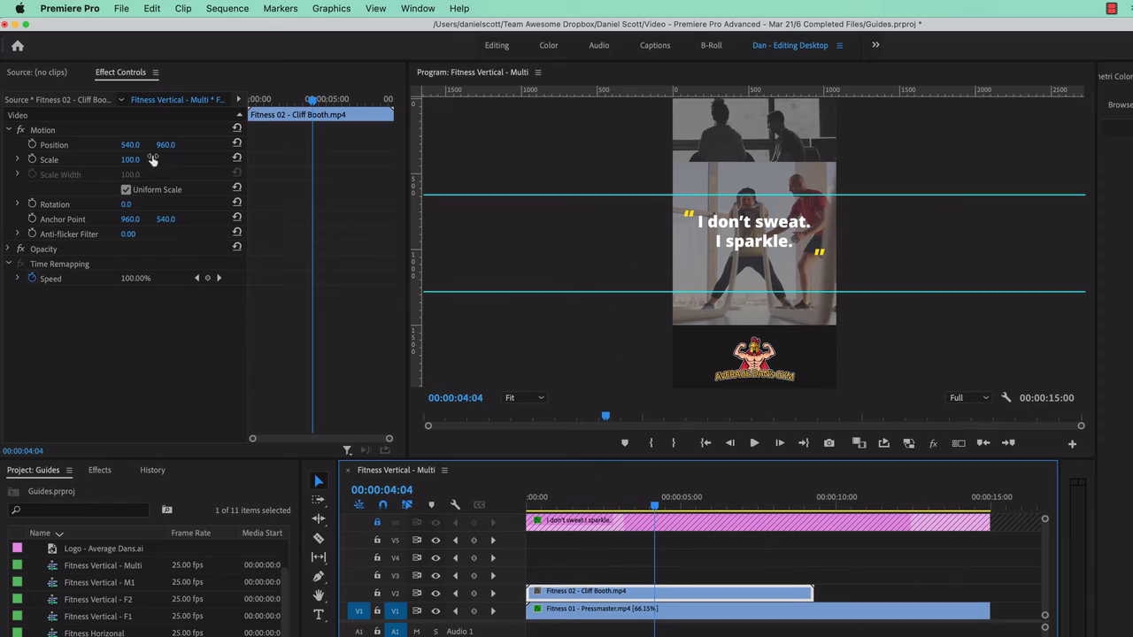
drag(131, 159, 98, 160)
click(696, 267)
drag(696, 267, 699, 272)
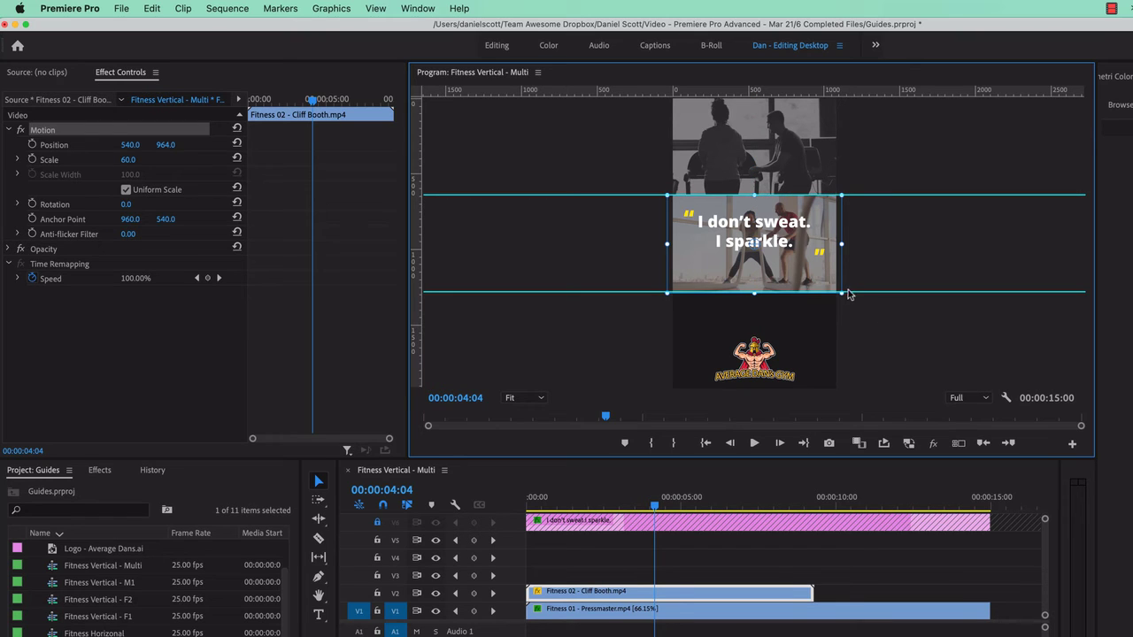
click(928, 360)
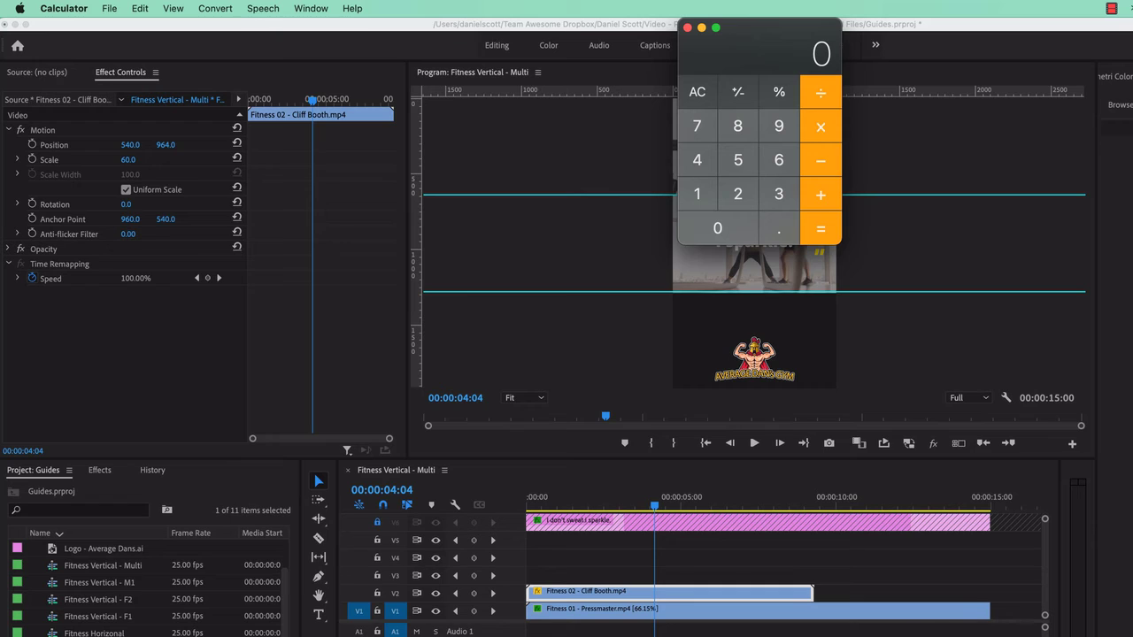
Step: Compute 640 × 3 = 1920 in Calculator, then close it
drag(765, 42, 766, 177)
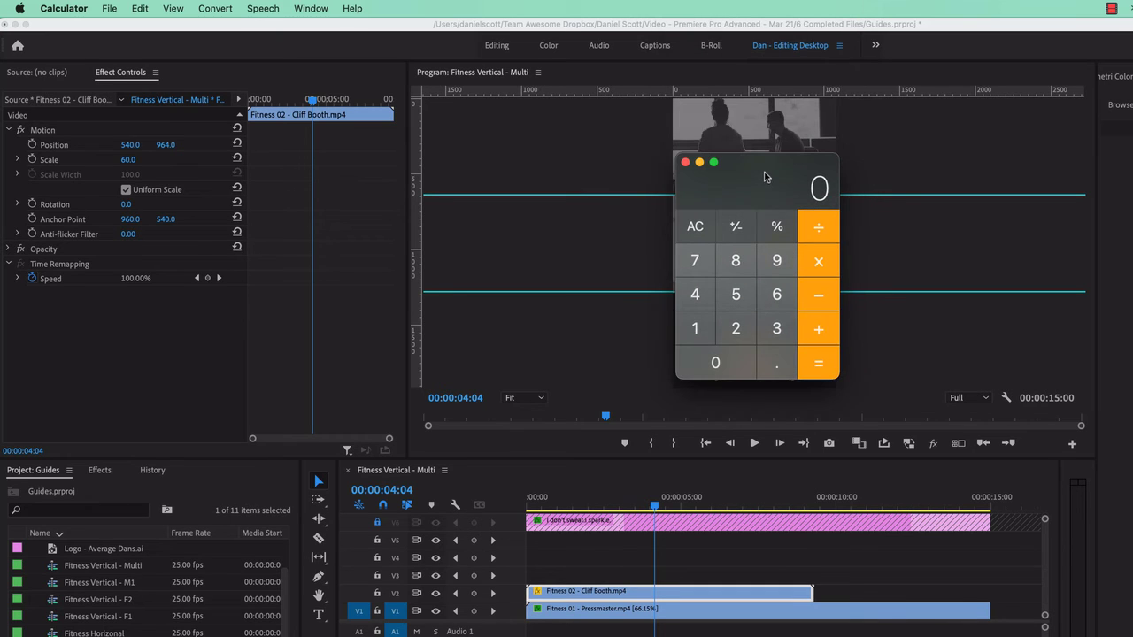
text(6403)
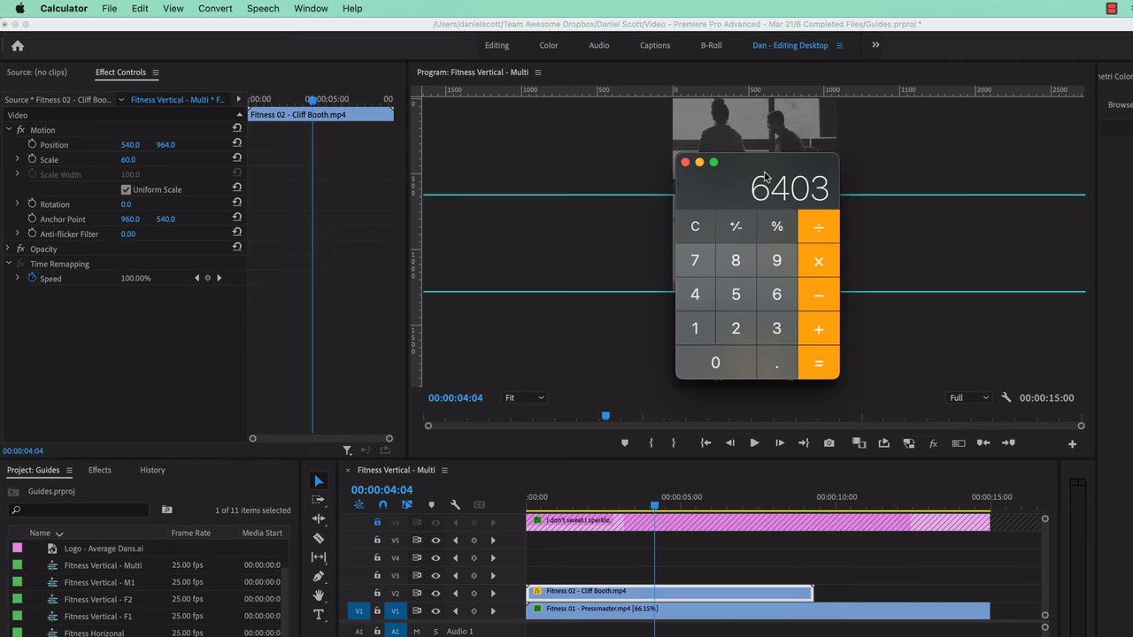
key(BackSpace)
text(3)
key(BackSpace)
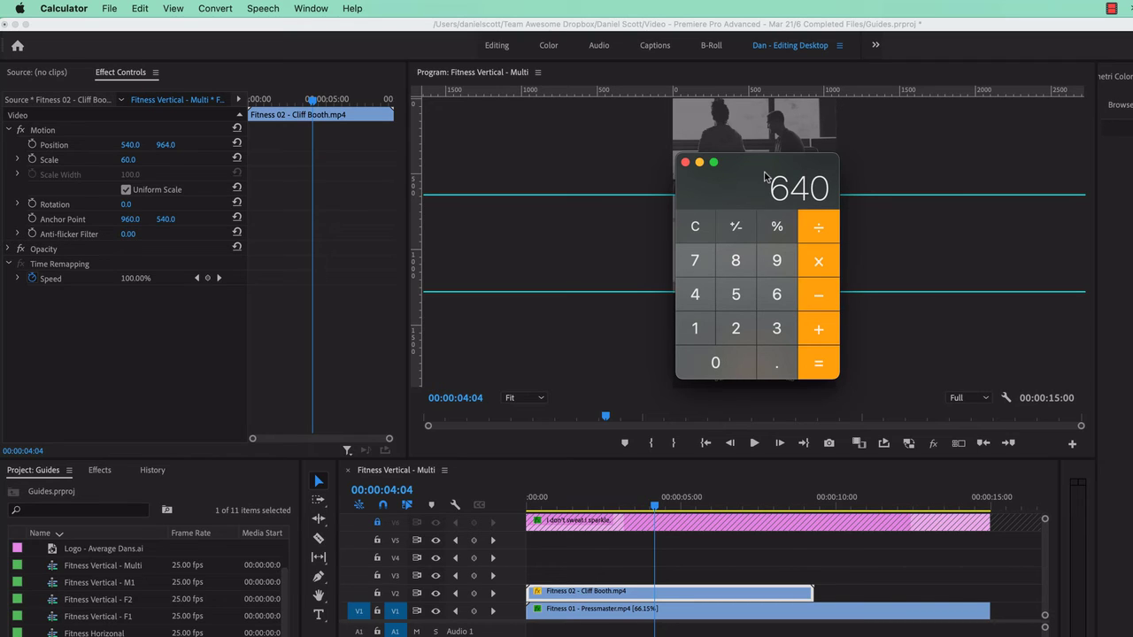
click(818, 261)
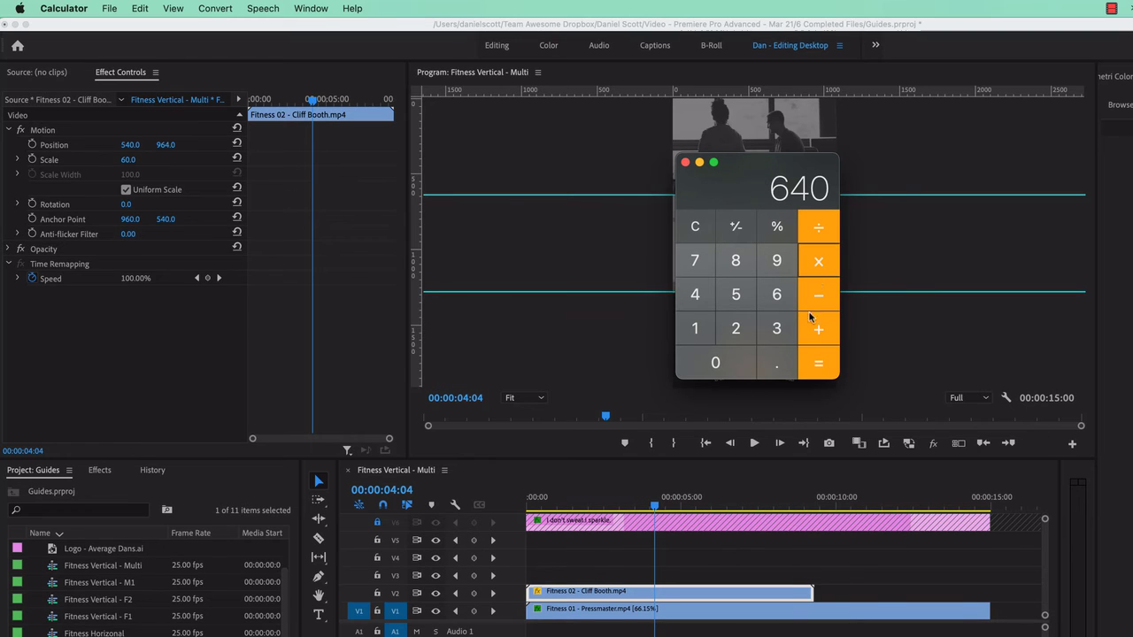
click(779, 330)
click(827, 373)
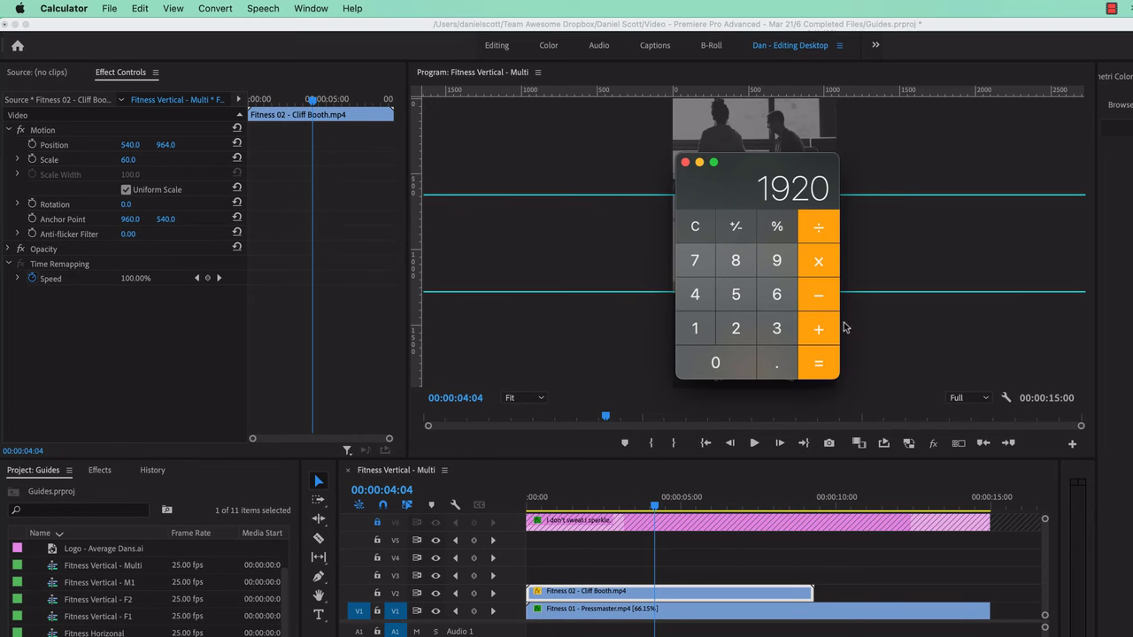
click(685, 164)
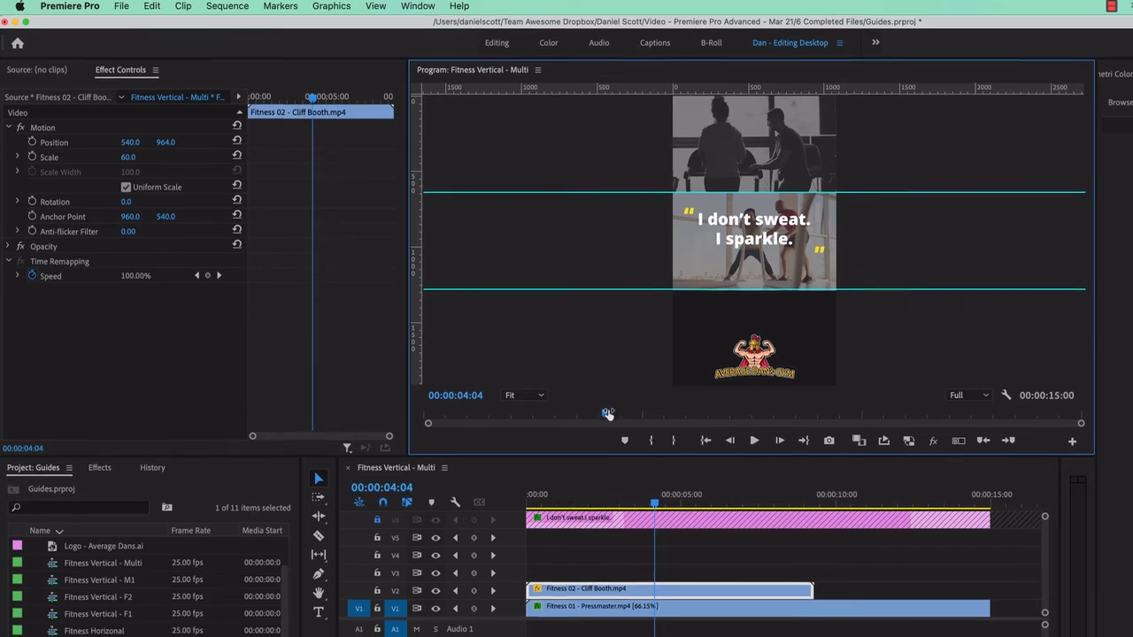
Step: Add Fitness 03 - Pressmaster to V3 and select it in the Program monitor
drag(112, 522, 532, 455)
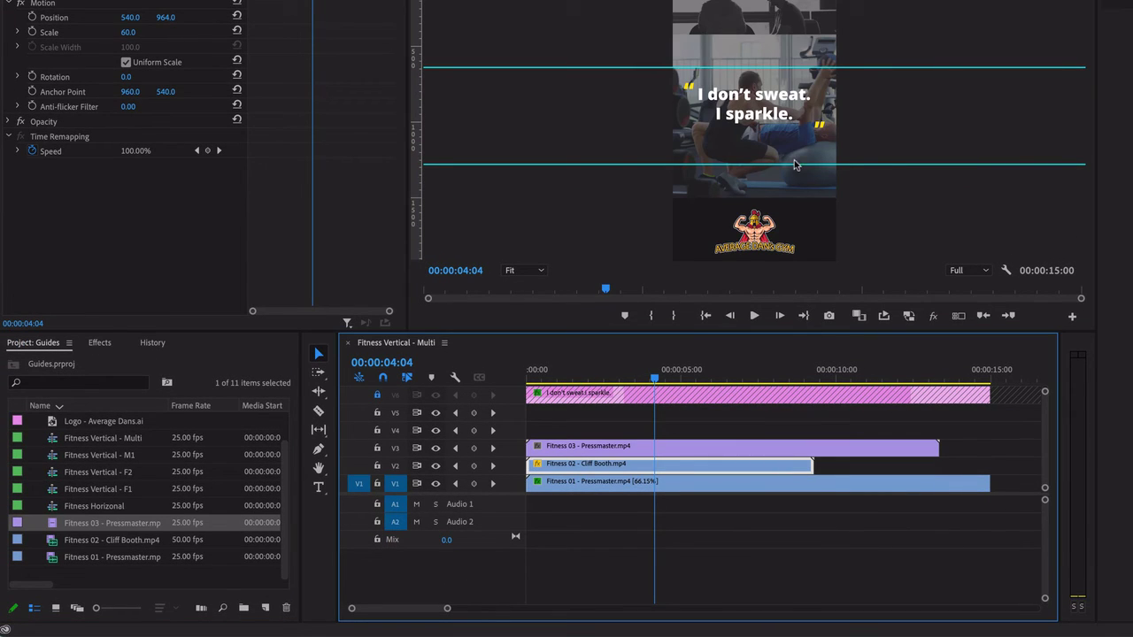
click(824, 152)
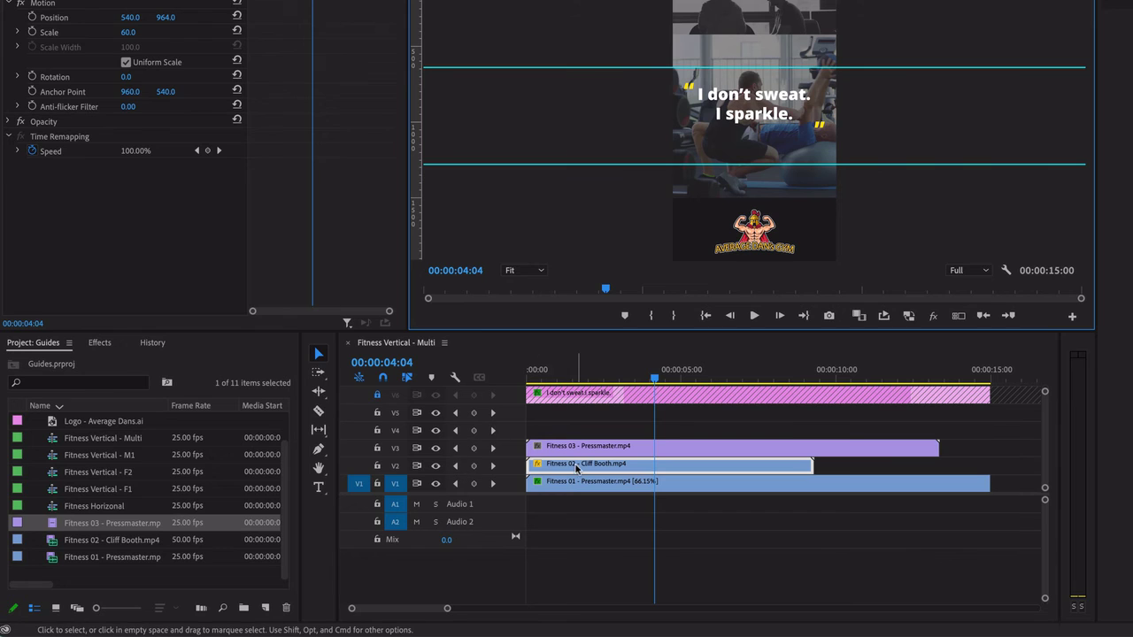
click(569, 451)
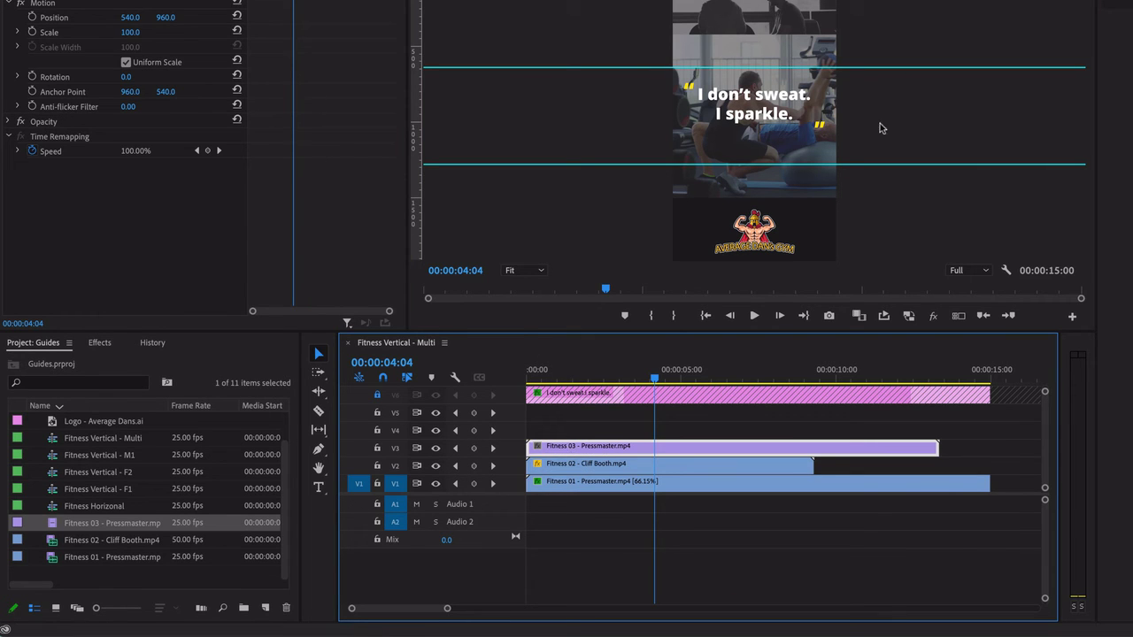
click(801, 201)
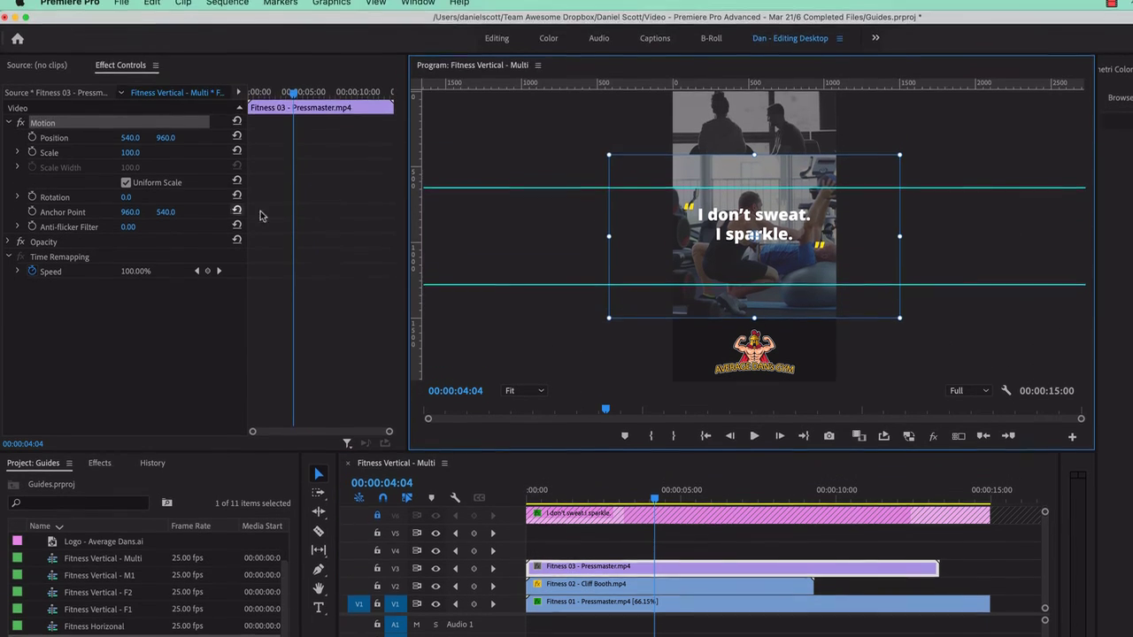
Step: Set Fitness 03 to Scale 60 and move it into the bottom third at Position 540, 1604
click(132, 160)
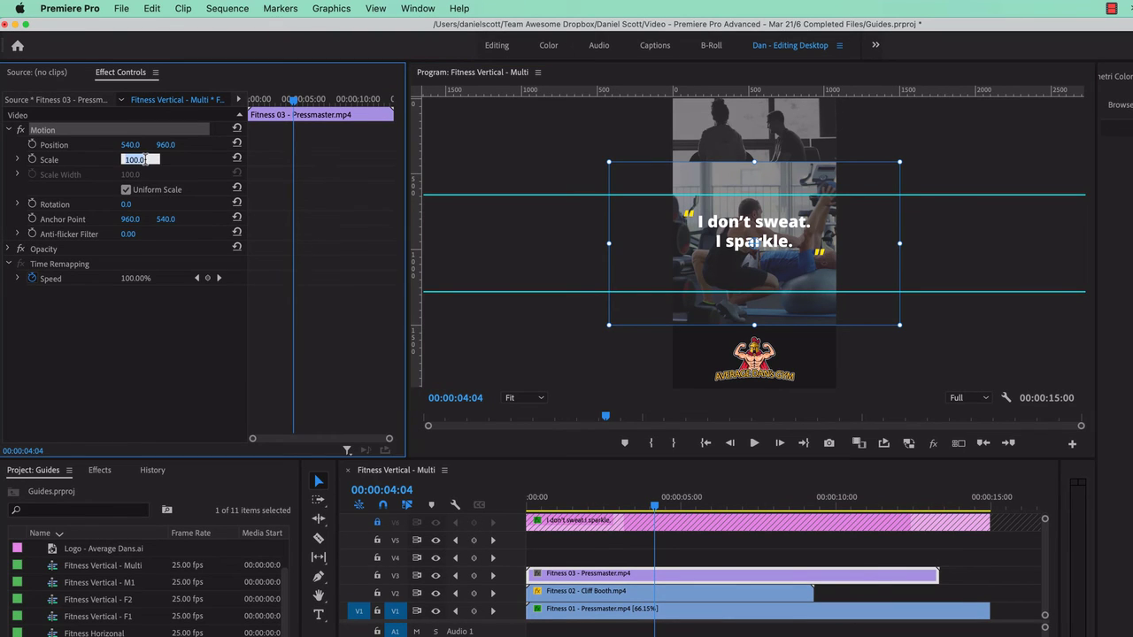
text(60)
key(Return)
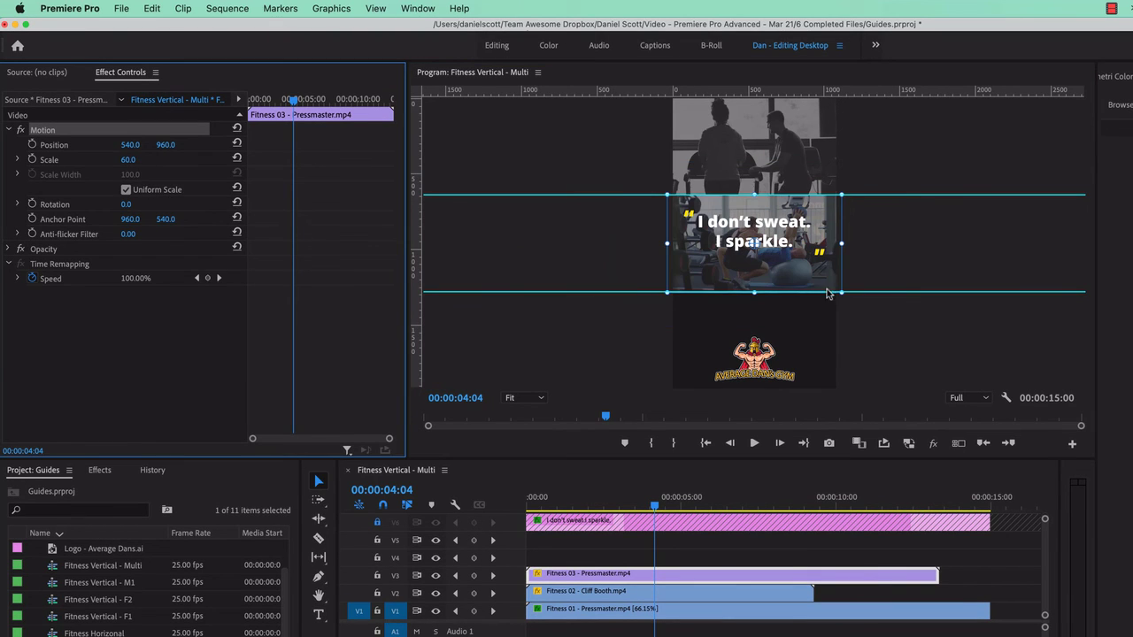
drag(827, 288, 826, 373)
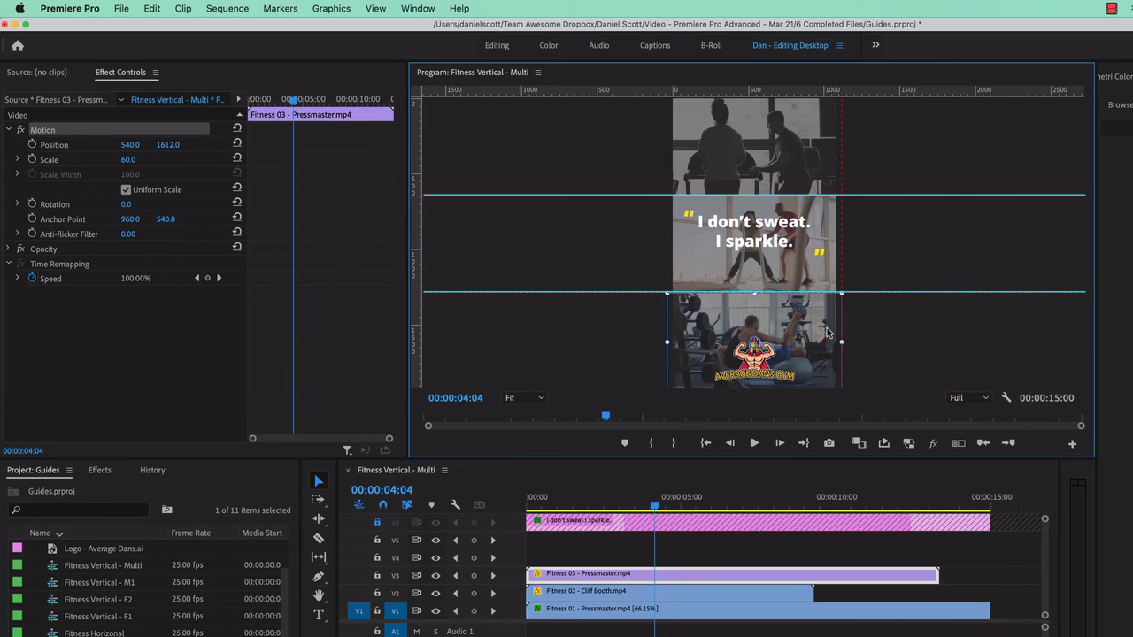
drag(827, 328, 828, 329)
click(884, 327)
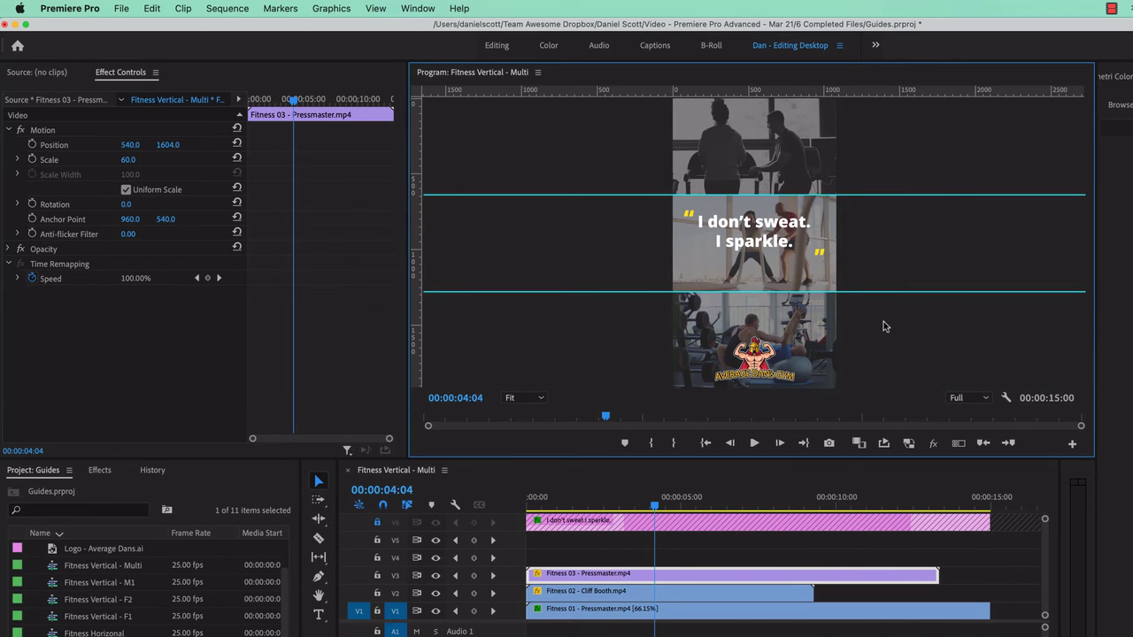
Step: Play the sequence from the start to review the three-band layout
key(Home)
click(465, 522)
key(space)
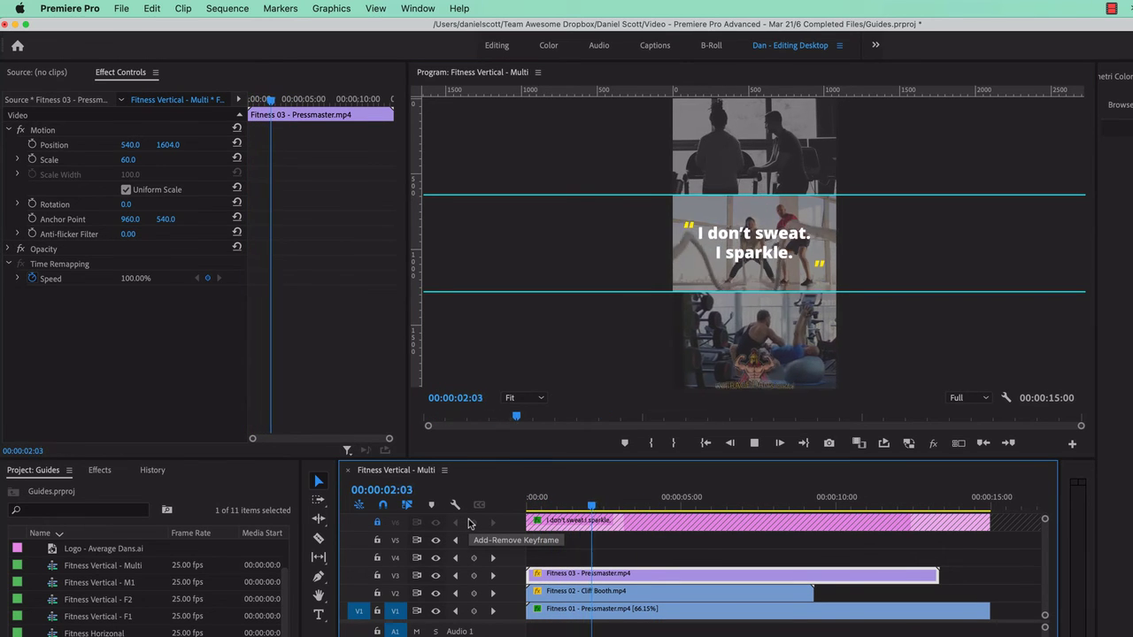
key(space)
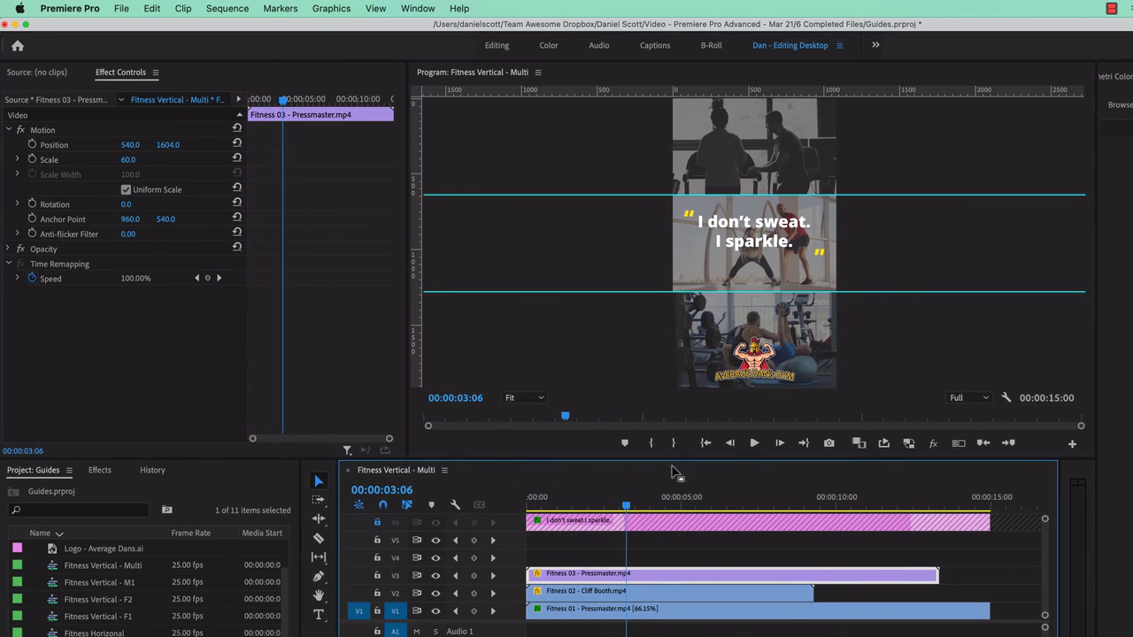
Step: Turn off View > Show Guides in the Program Monitor, then play back briefly to check
click(375, 9)
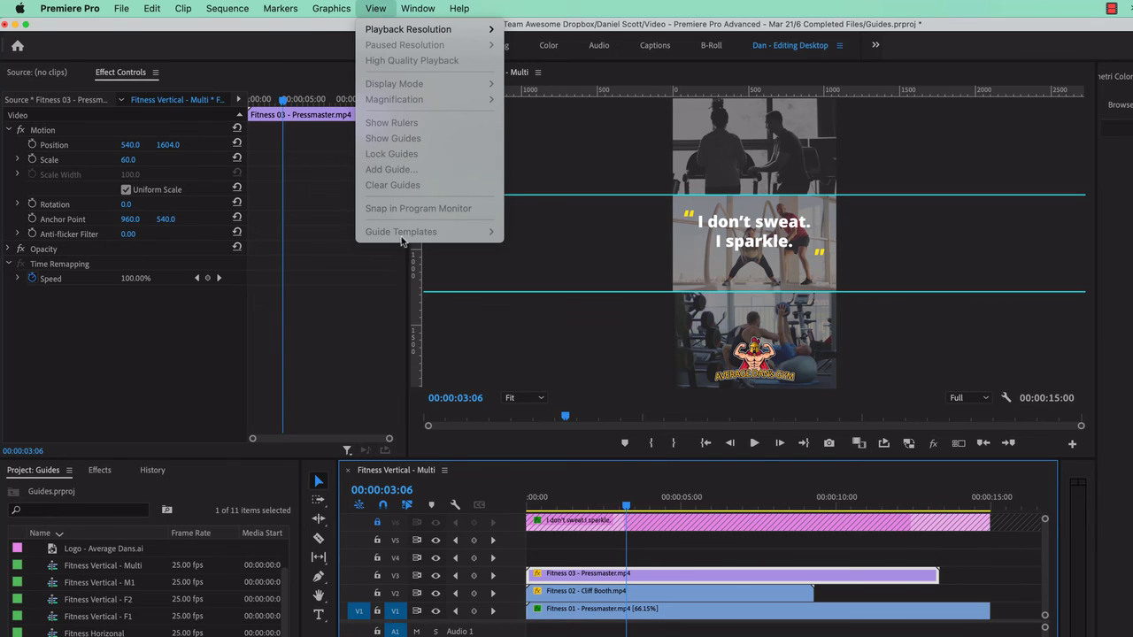
click(560, 355)
click(375, 8)
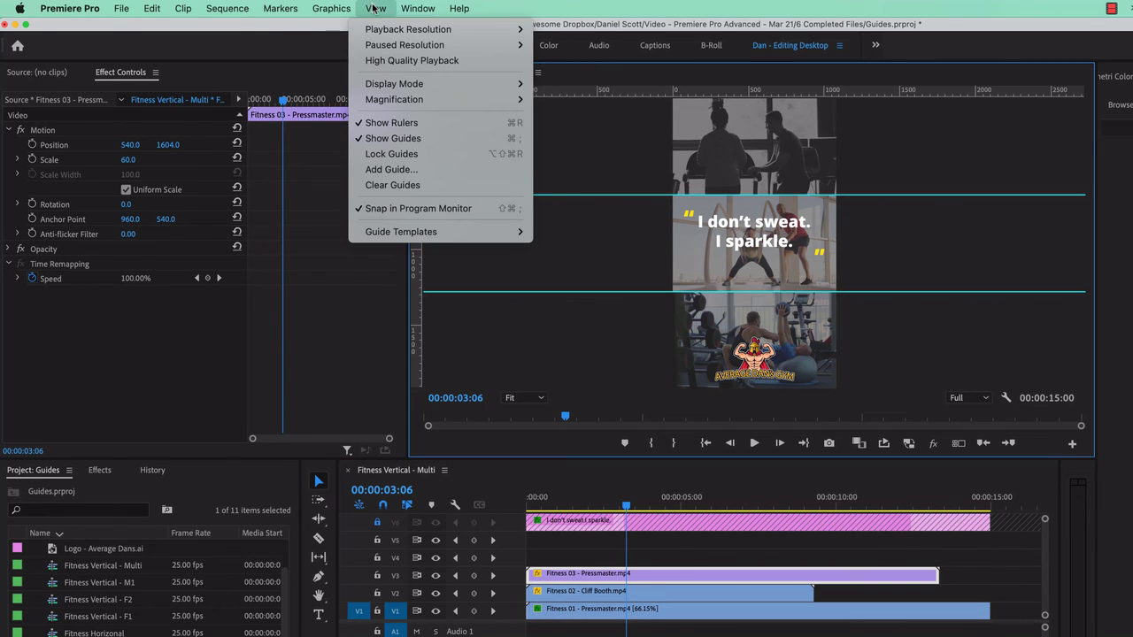
click(392, 139)
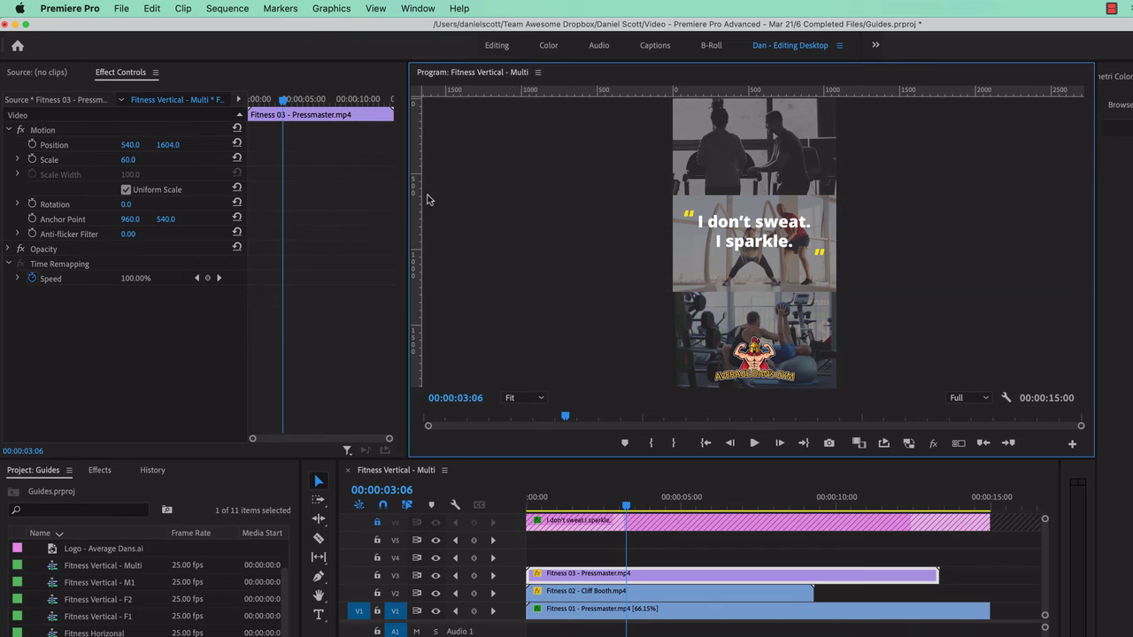
key(space)
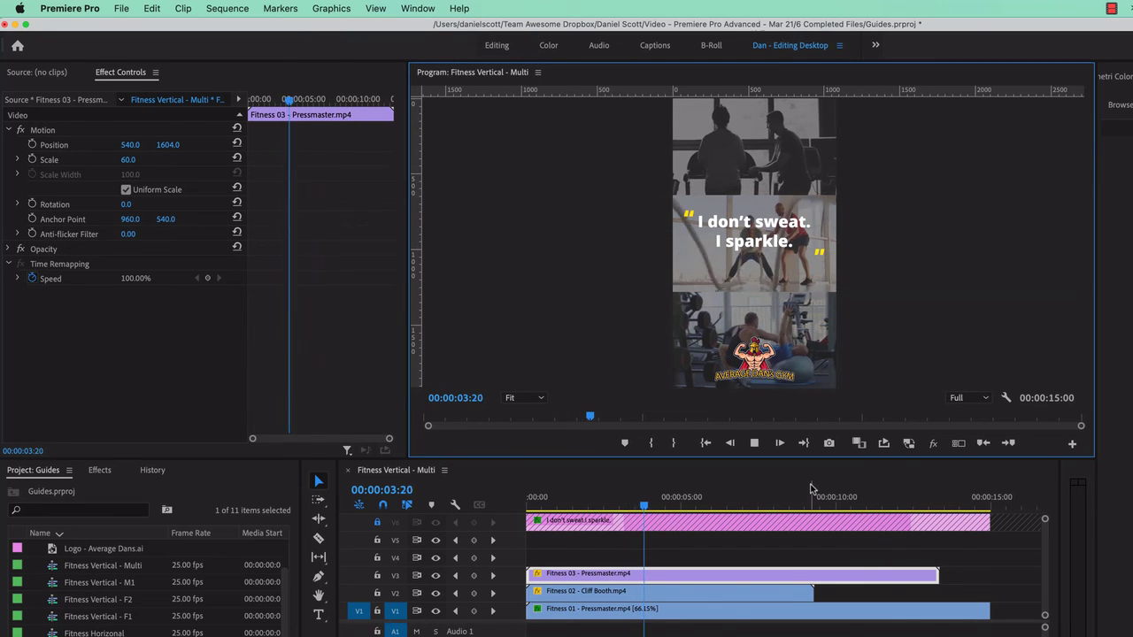
key(space)
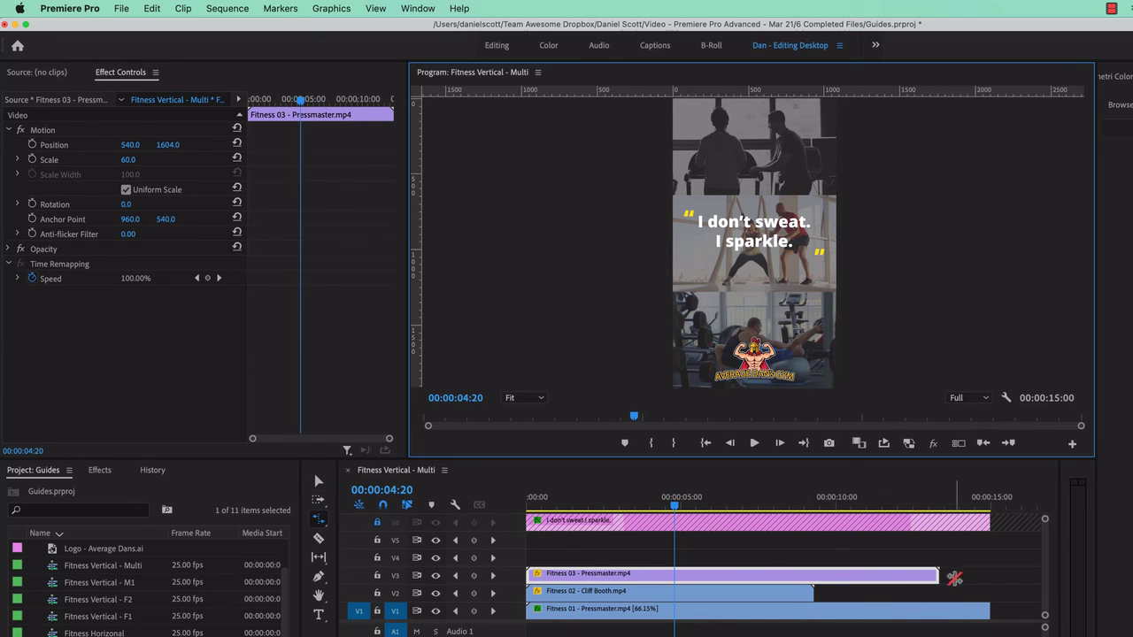
Step: Rate-stretch Fitness 03 and Fitness 02 to end at 15 seconds
key(r)
drag(938, 575, 989, 575)
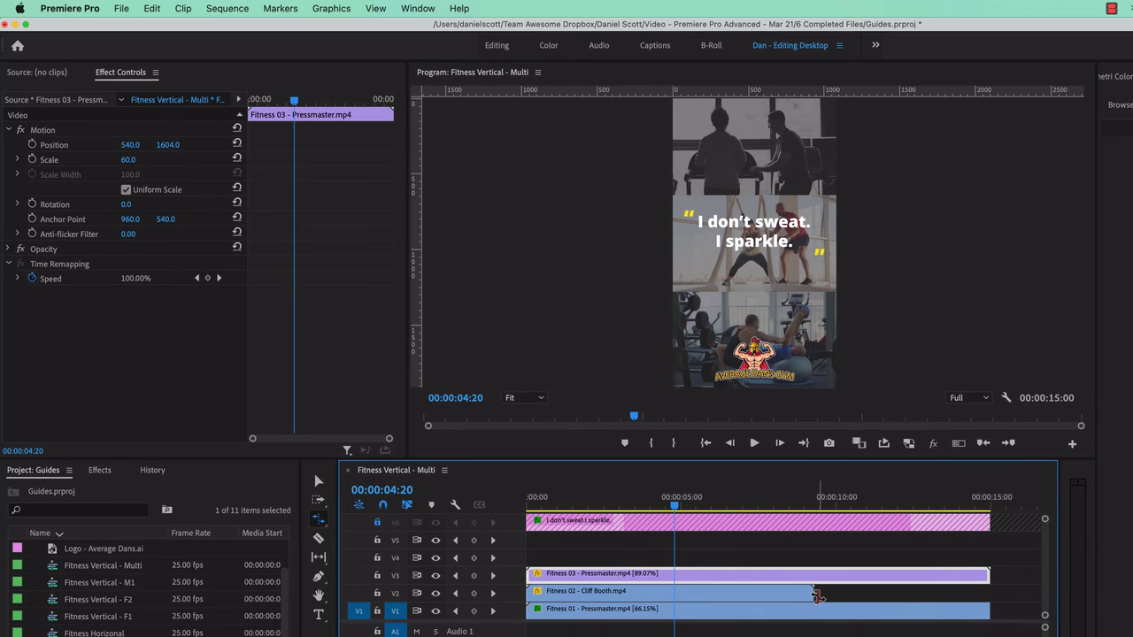
drag(812, 591, 989, 593)
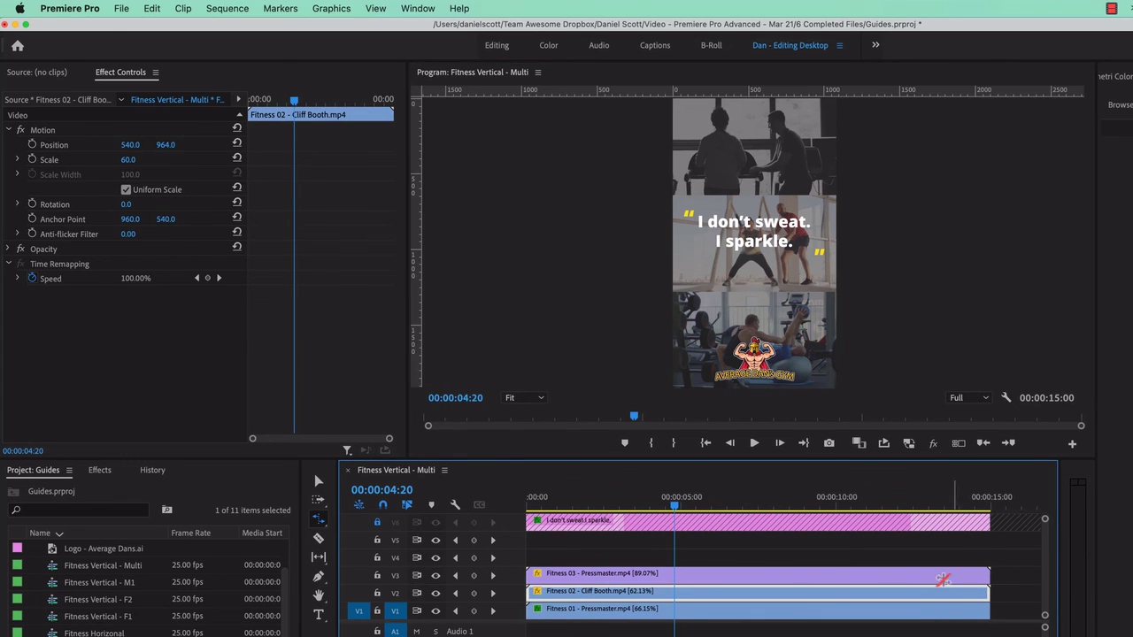
key(v)
Step: Set both clips' Time Interpolation to Optical Flow, then play from the start
drag(795, 538, 811, 599)
right_click(833, 582)
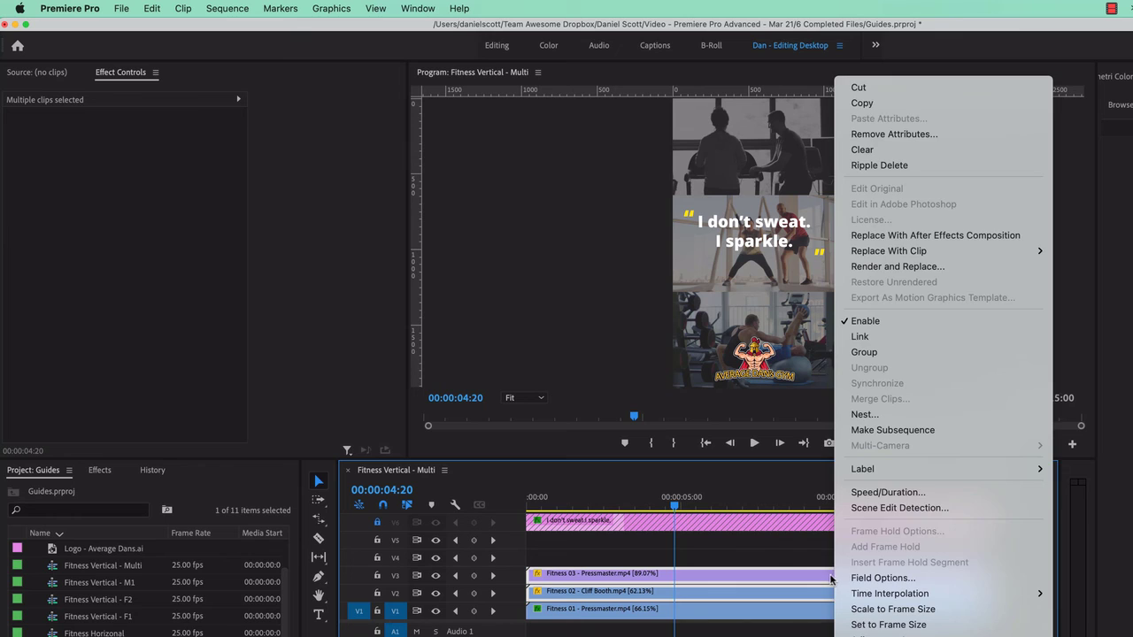
click(885, 492)
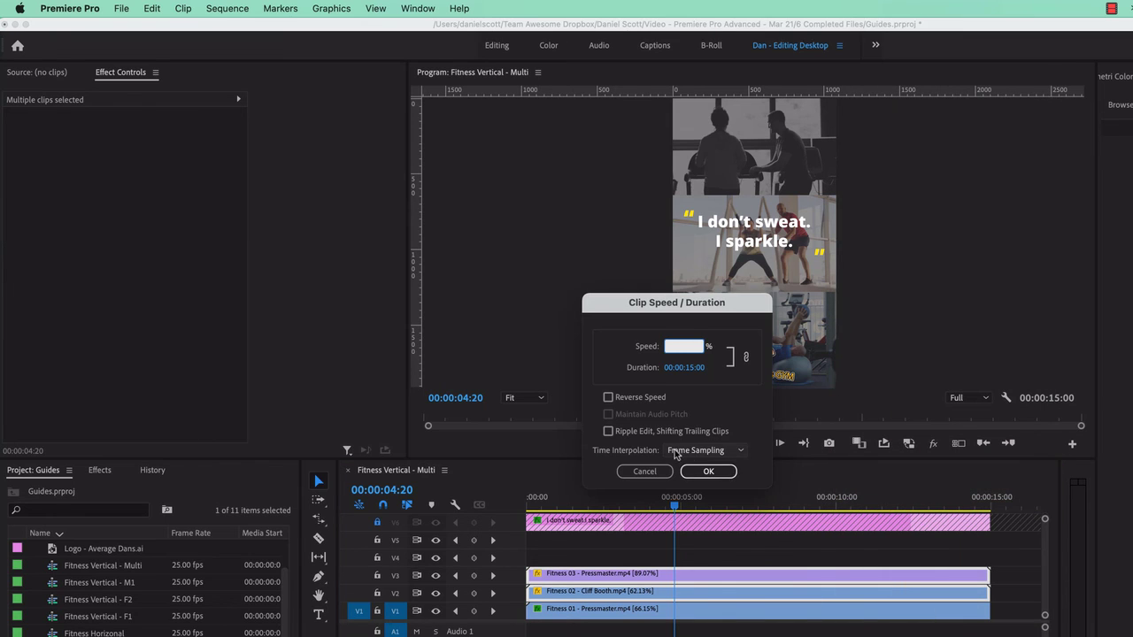
click(704, 450)
click(704, 497)
click(710, 472)
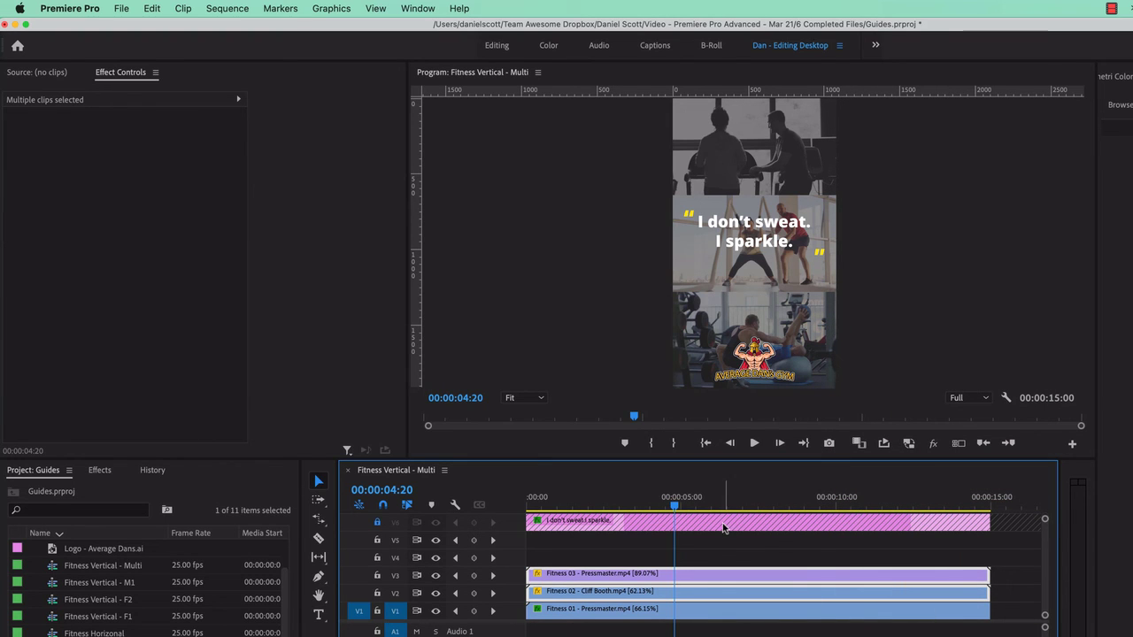
key(Home)
key(space)
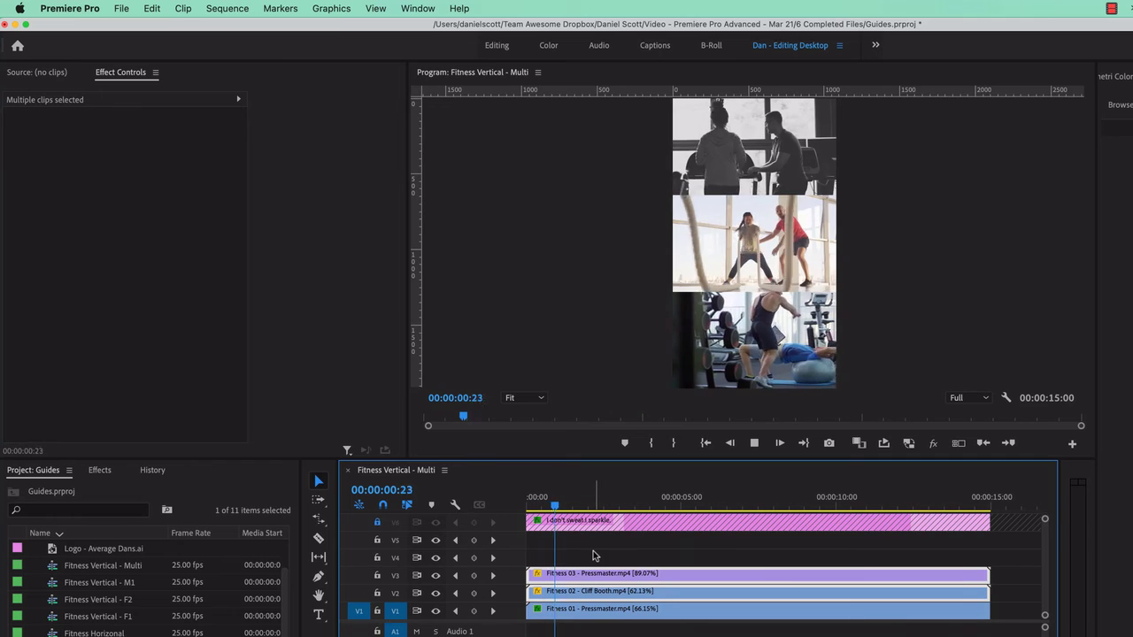
Step: Stop playback and turn off View > Show Rulers in the Program Monitor
key(space)
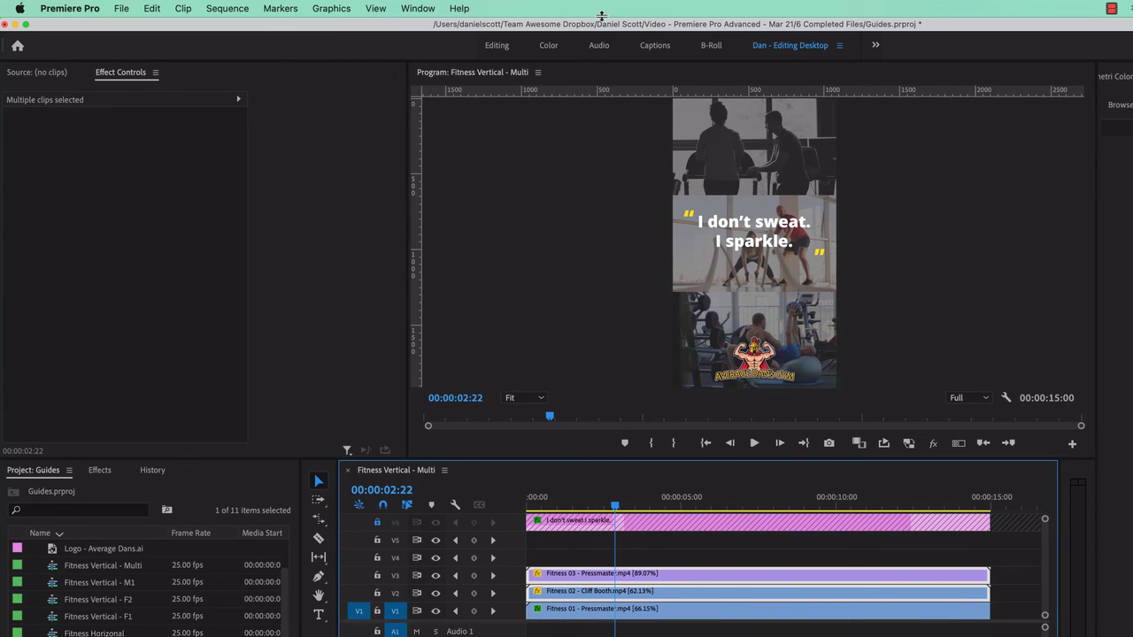
click(375, 8)
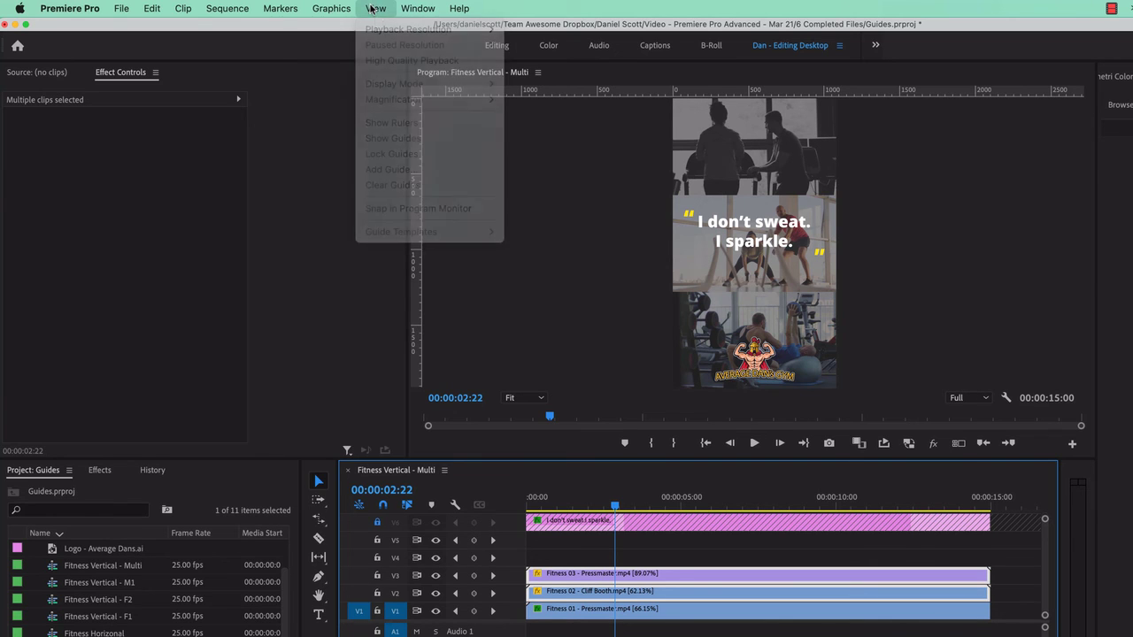
click(582, 223)
click(375, 8)
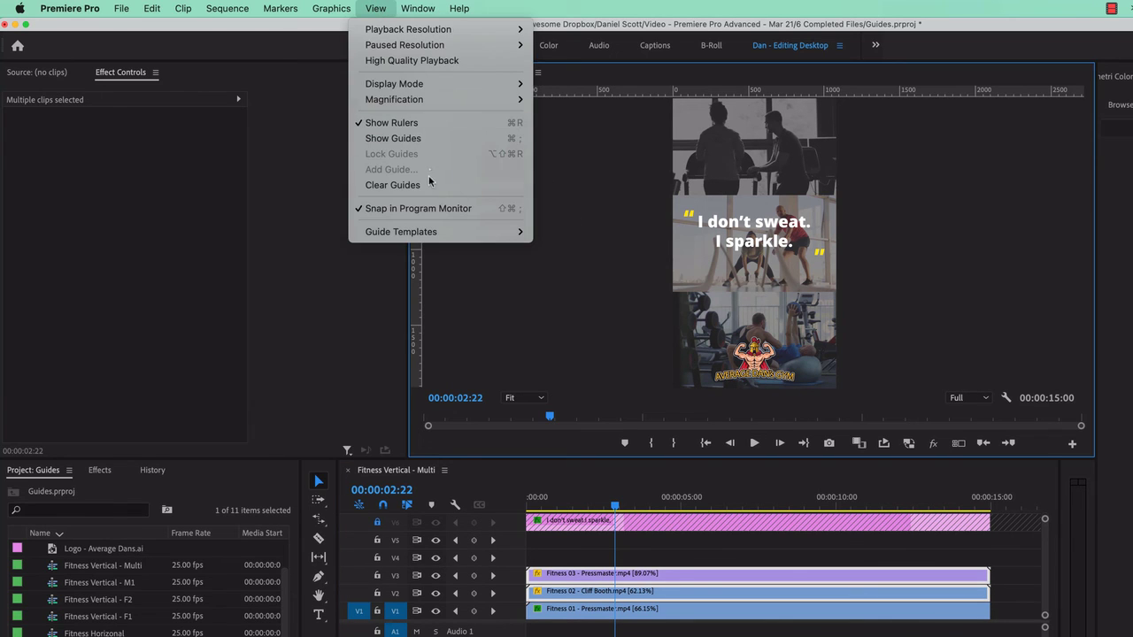
click(417, 118)
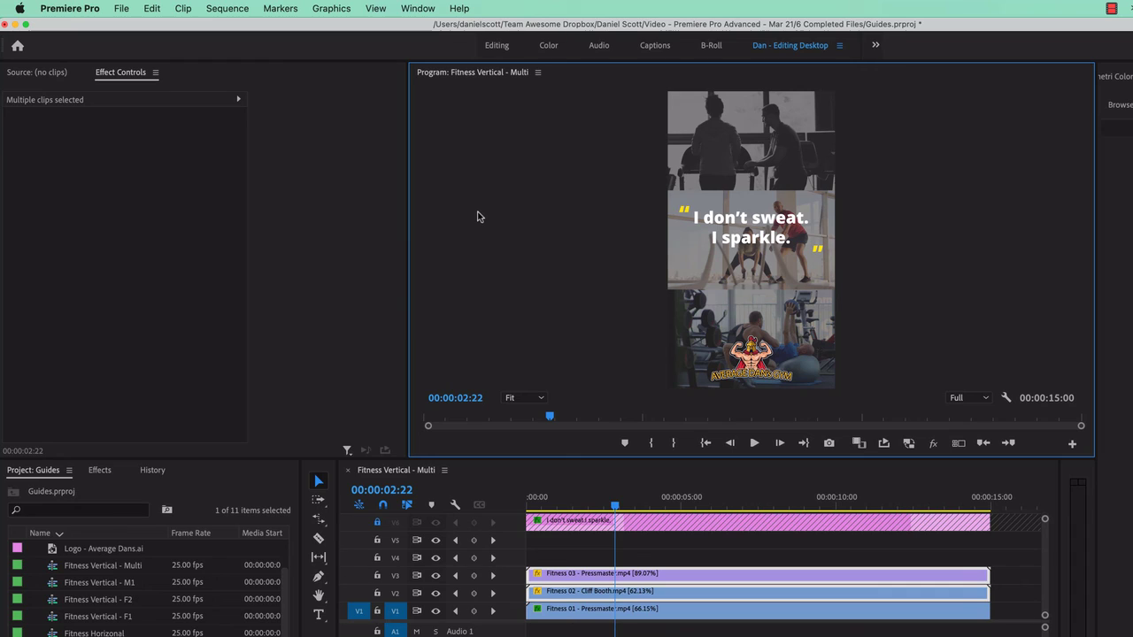